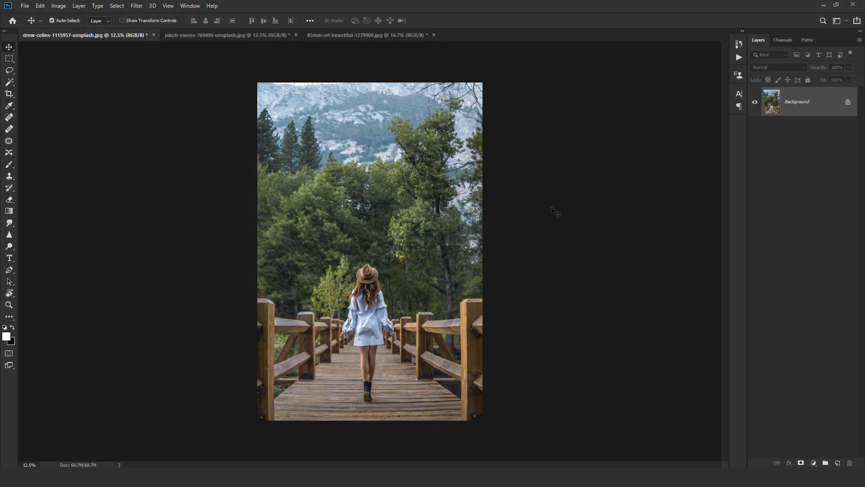
# - Duplicate the Background as Layer 1 and apply the Camera Raw Filter to it
pyautogui.hotkey('ctrl', 'j')
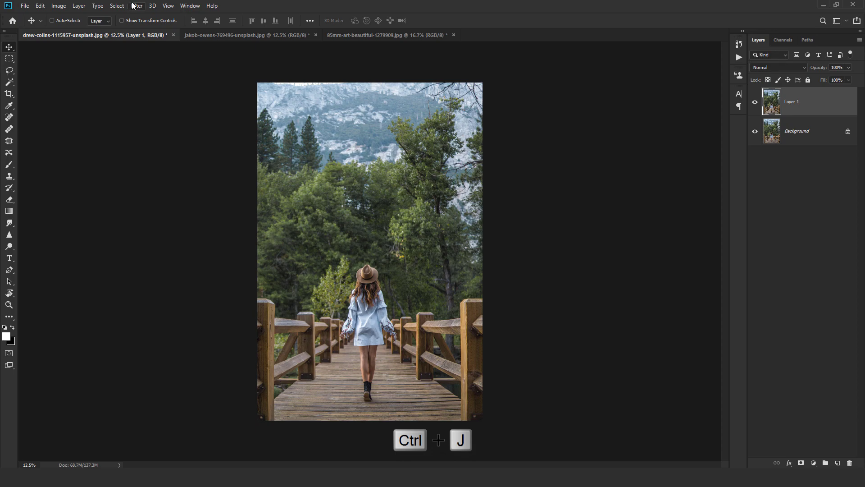
pyautogui.click(137, 5)
pyautogui.click(158, 58)
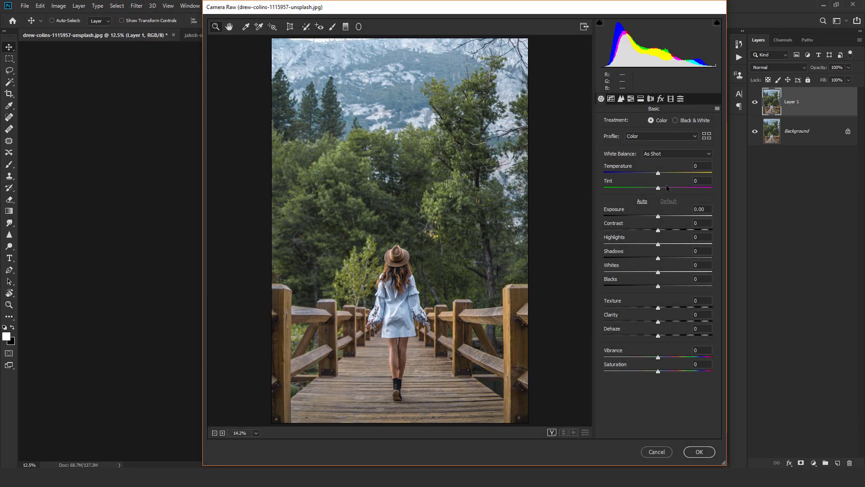
# - Set Contrast +17, Highlights -59, Shadows about +30, and lower Blacks slightly
pyautogui.click(697, 223)
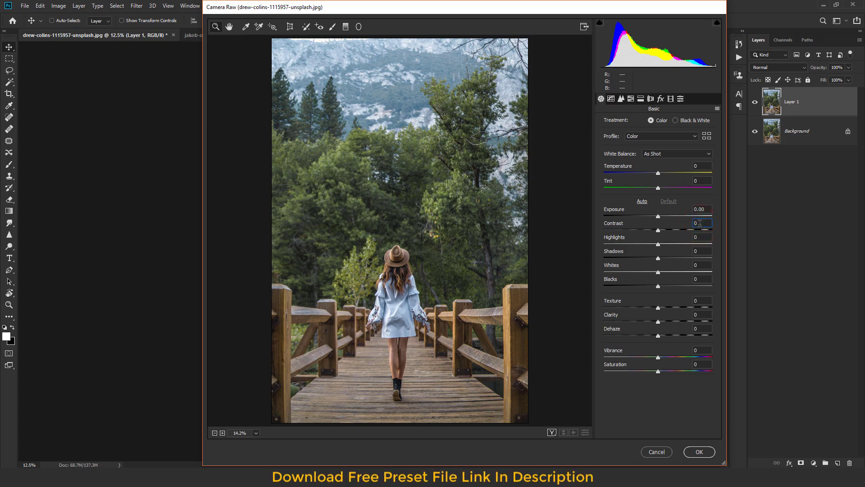
pyautogui.write('17')
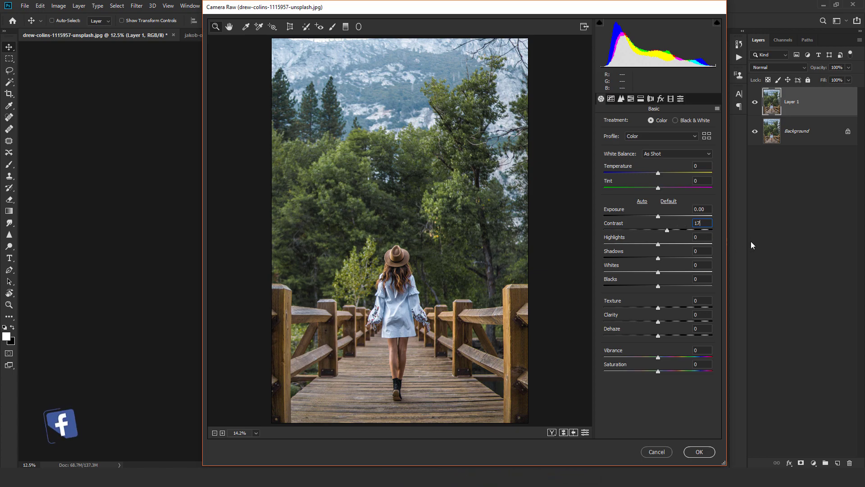
pyautogui.click(697, 237)
pyautogui.write('-')
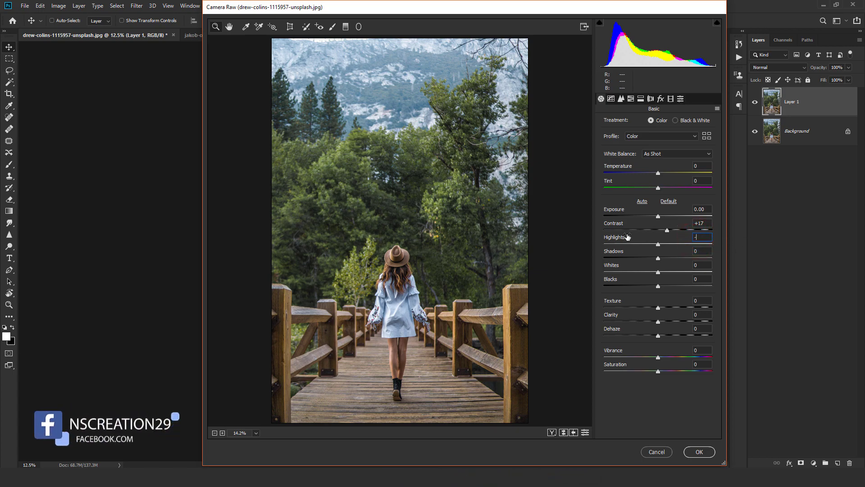
pyautogui.write('59')
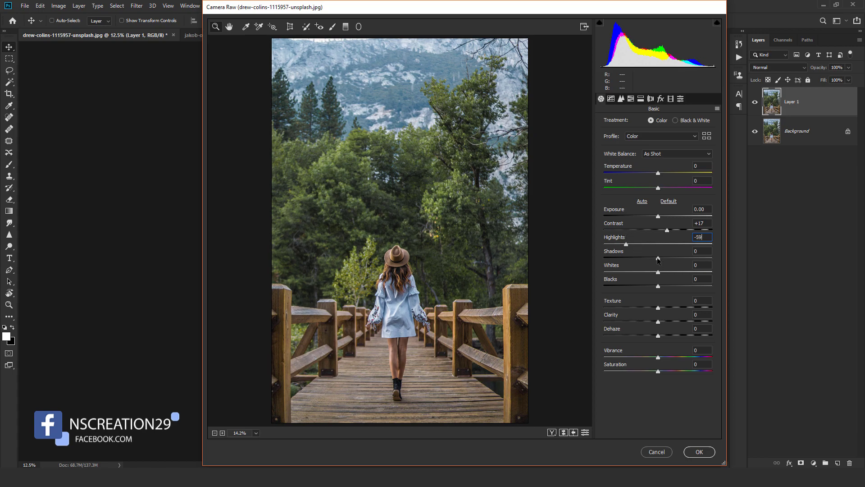
pyautogui.moveTo(658, 259)
pyautogui.mouseDown()
pyautogui.moveTo(674, 258)
pyautogui.moveTo(645, 273)
pyautogui.mouseUp()
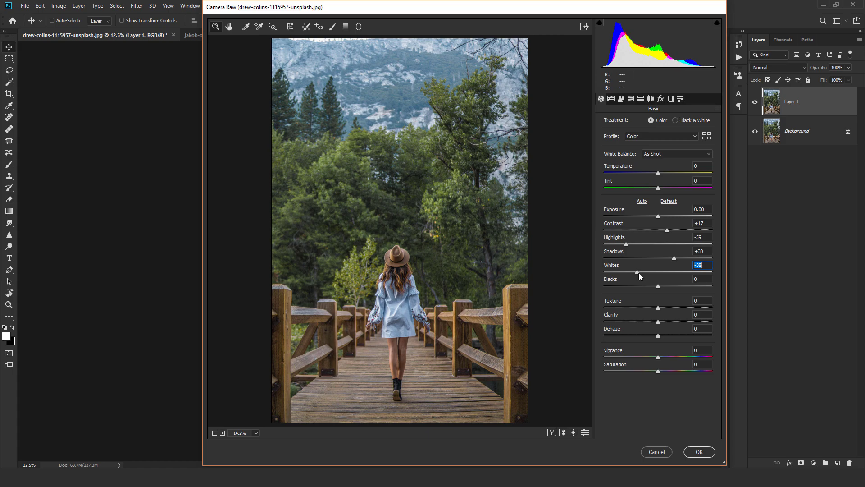
pyautogui.moveTo(659, 287); pyautogui.dragTo(660, 286)
pyautogui.moveTo(662, 286); pyautogui.dragTo(655, 287)
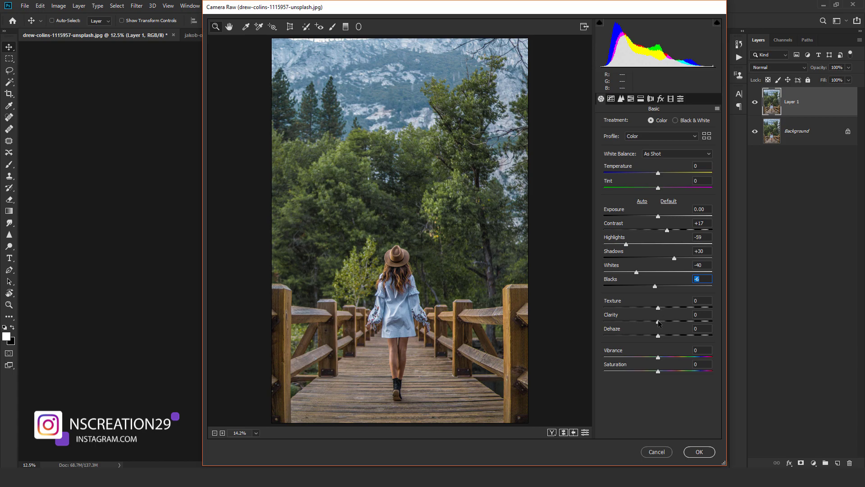
# - Set Clarity +16, Vibrance +24, Saturation -10, and cool the Temperature slightly
pyautogui.moveTo(658, 322); pyautogui.dragTo(667, 322)
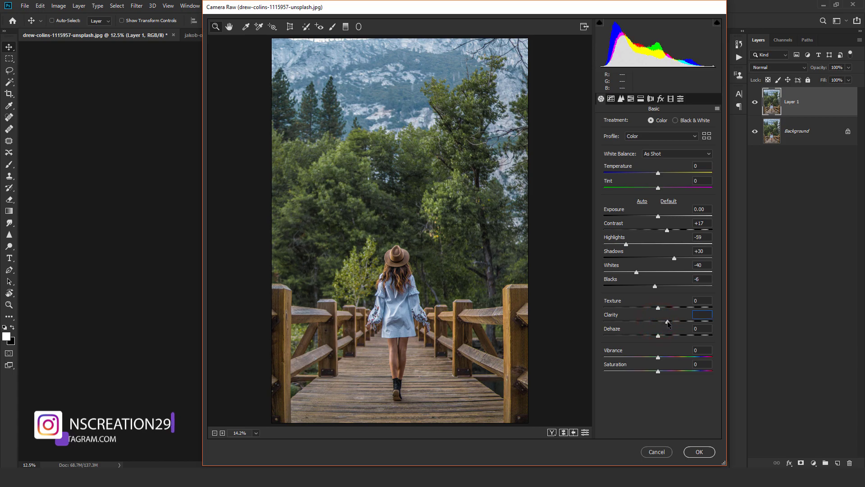
pyautogui.moveTo(667, 322); pyautogui.dragTo(667, 321)
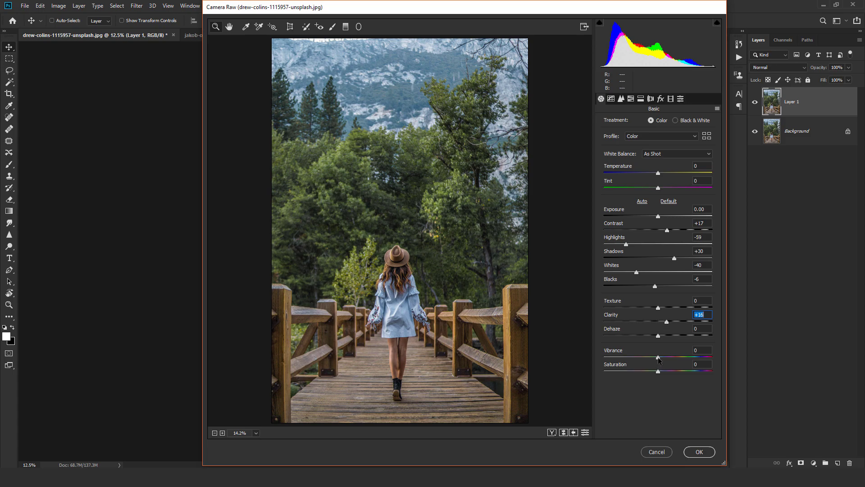
pyautogui.moveTo(658, 357); pyautogui.dragTo(670, 357)
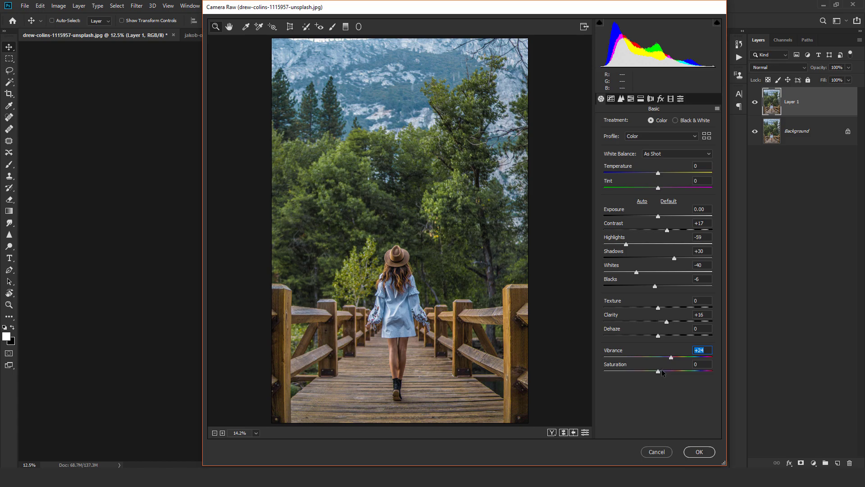
pyautogui.moveTo(657, 371); pyautogui.dragTo(652, 371)
pyautogui.moveTo(658, 173); pyautogui.dragTo(655, 174)
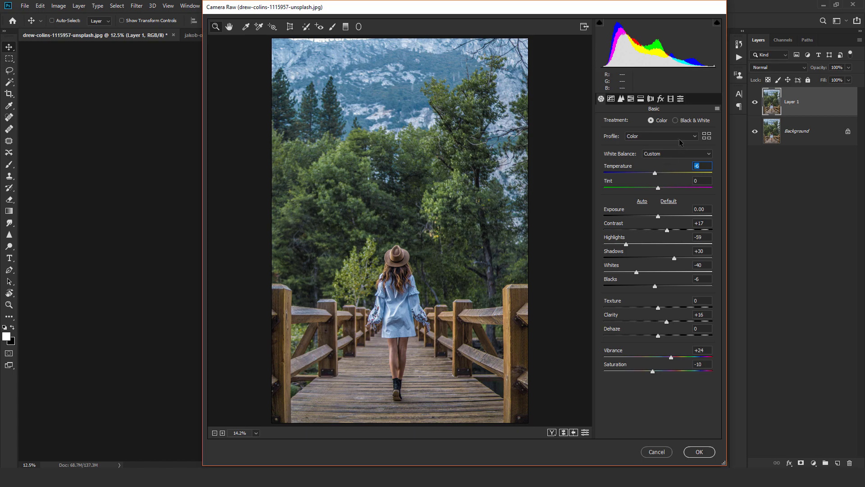
# - Set Calibration Red Primary hue to +8 and Blue Primary hue to -33
pyautogui.click(671, 99)
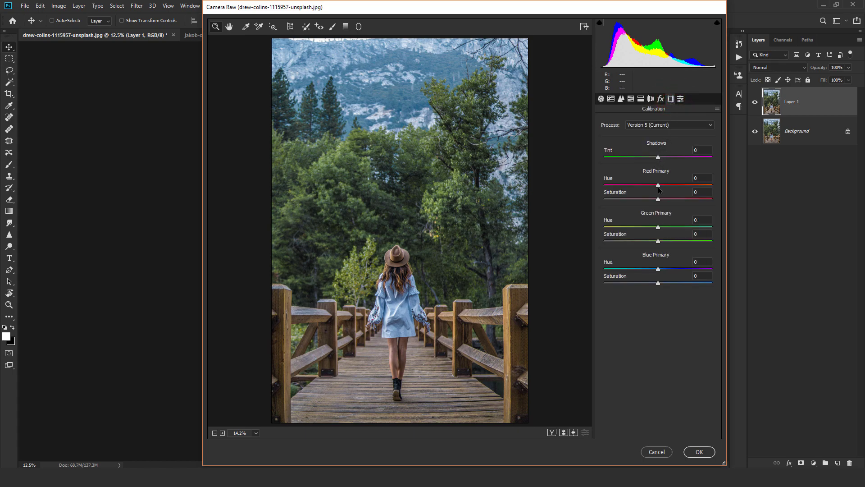
pyautogui.moveTo(658, 187); pyautogui.dragTo(661, 188)
pyautogui.click(640, 269)
pyautogui.moveTo(640, 269); pyautogui.dragTo(639, 270)
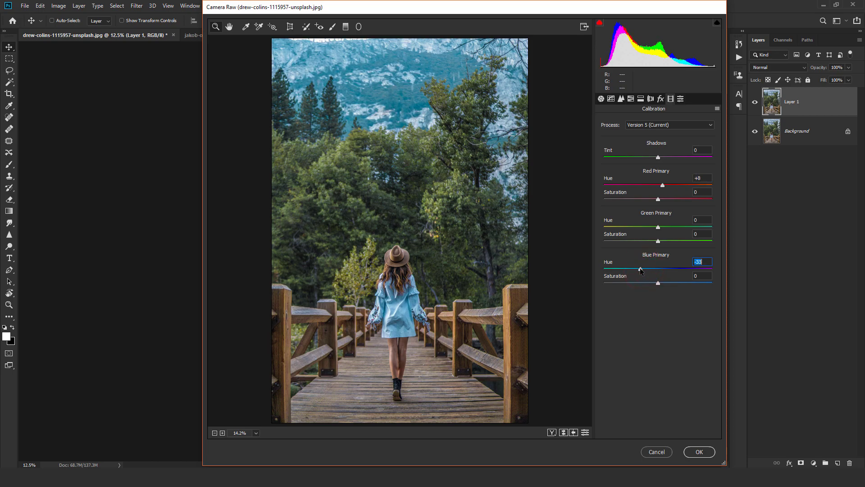
pyautogui.click(640, 98)
pyautogui.click(632, 99)
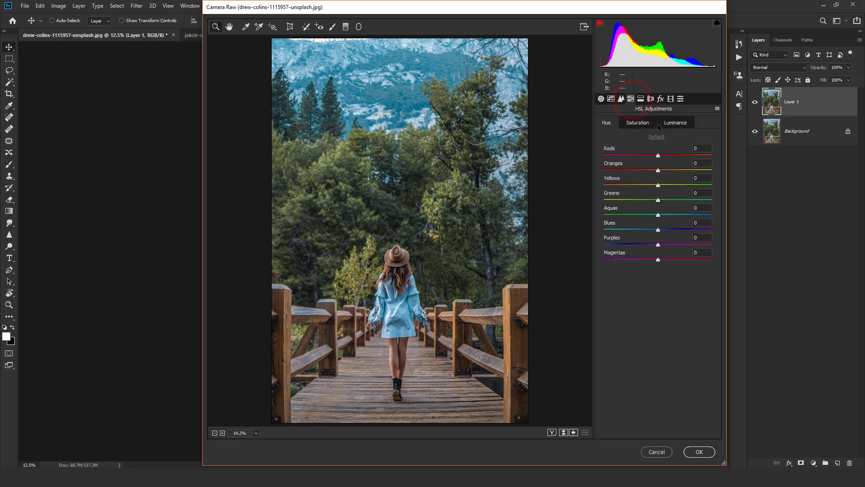
# - Shift Oranges hue to -7 and Yellows toward orange, then desaturate Reds and Oranges (about -40)
pyautogui.moveTo(657, 170); pyautogui.dragTo(654, 171)
pyautogui.moveTo(657, 186); pyautogui.dragTo(599, 198)
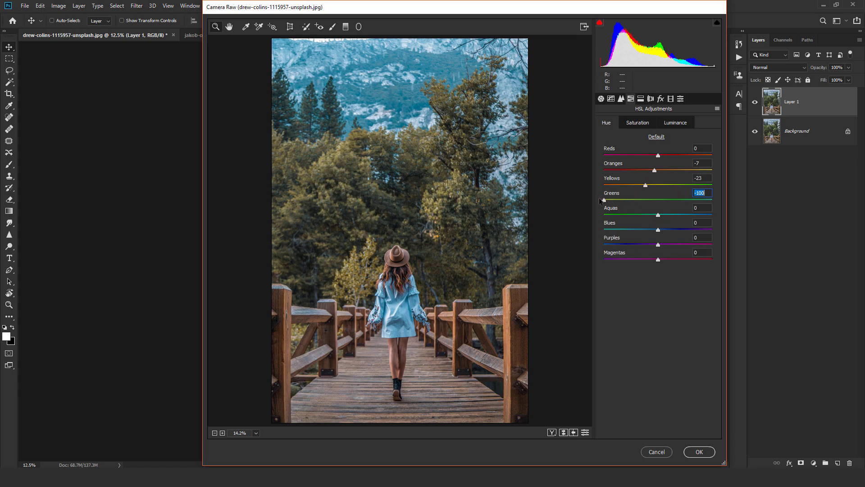
pyautogui.click(630, 126)
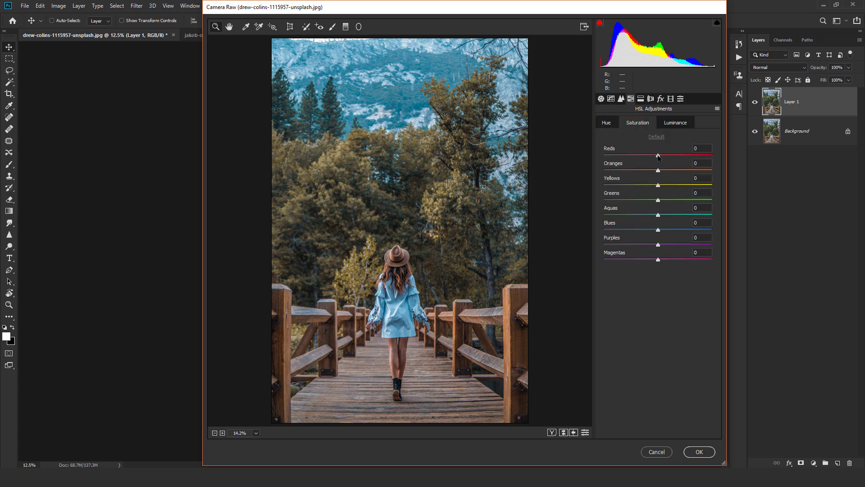
pyautogui.moveTo(658, 156); pyautogui.dragTo(633, 172)
pyautogui.moveTo(639, 173); pyautogui.dragTo(632, 187)
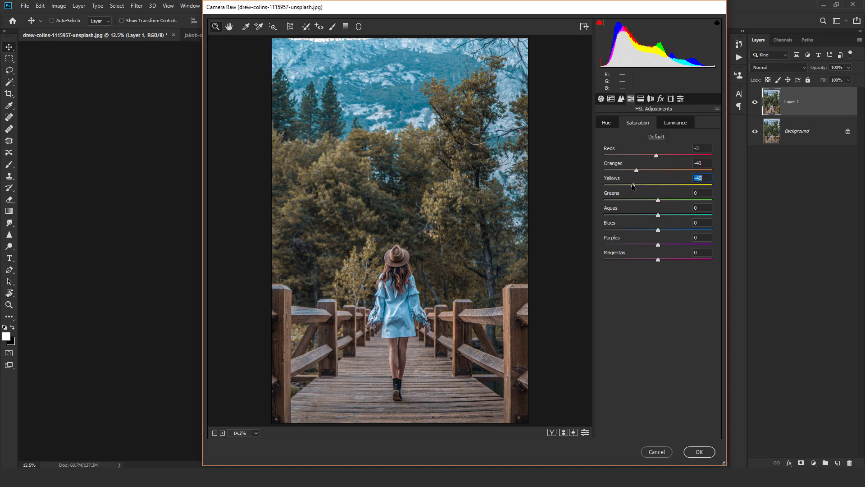
# - Desaturate Greens to about -64, Aquas and Blues to -100, and Purples slightly
pyautogui.click(657, 201)
pyautogui.moveTo(658, 201); pyautogui.dragTo(626, 203)
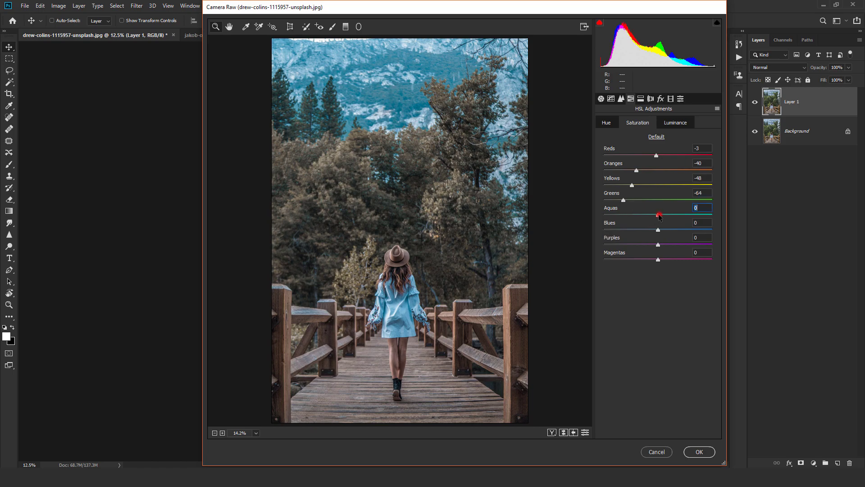
pyautogui.moveTo(658, 215); pyautogui.dragTo(544, 220)
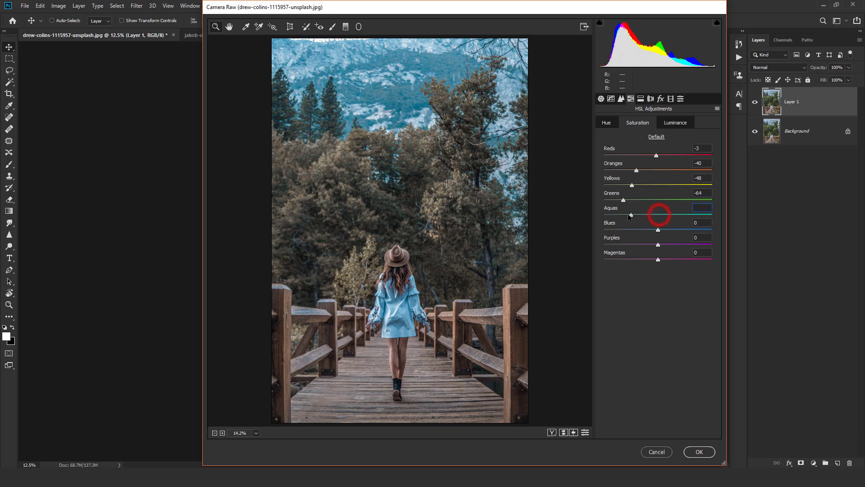
pyautogui.click(604, 229)
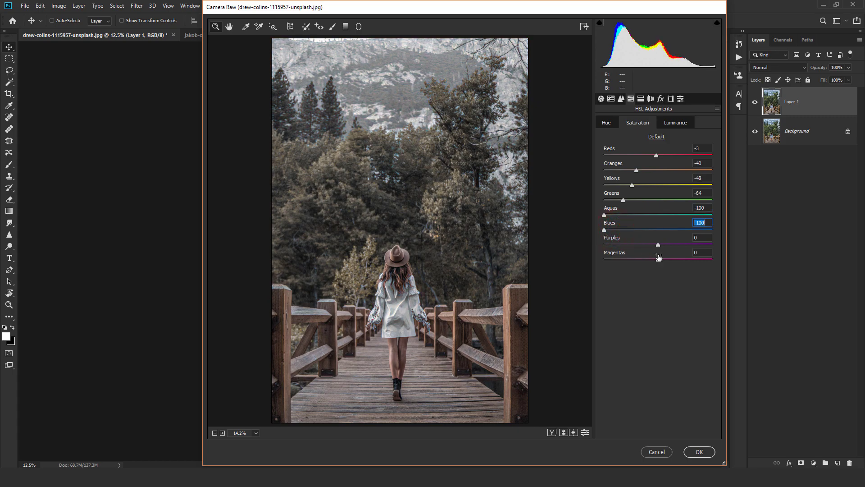
pyautogui.moveTo(657, 245); pyautogui.dragTo(644, 247)
pyautogui.click(641, 260)
# - Brighten Reds (+24) and Oranges (+8) luminance and darken Yellows slightly
pyautogui.click(675, 123)
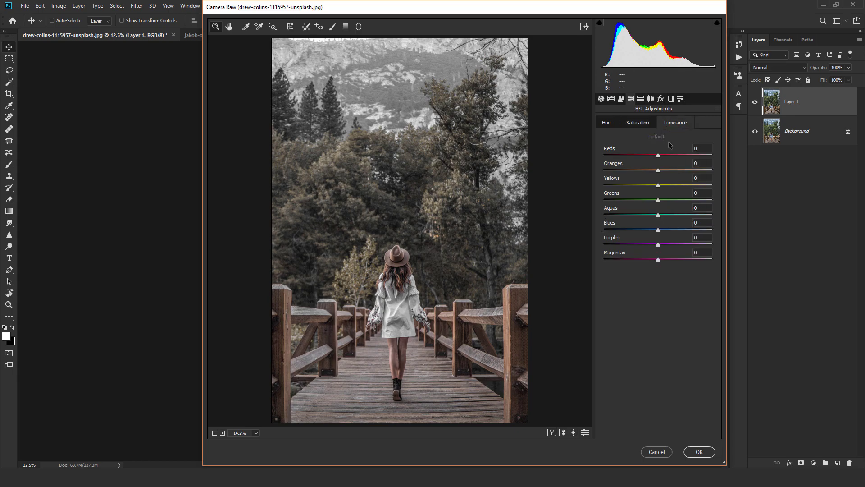
pyautogui.moveTo(657, 155); pyautogui.dragTo(670, 159)
pyautogui.moveTo(657, 170); pyautogui.dragTo(663, 174)
pyautogui.moveTo(658, 186); pyautogui.dragTo(654, 186)
# - Give the Split Toning shadows hue 214 and saturation 15
pyautogui.click(640, 99)
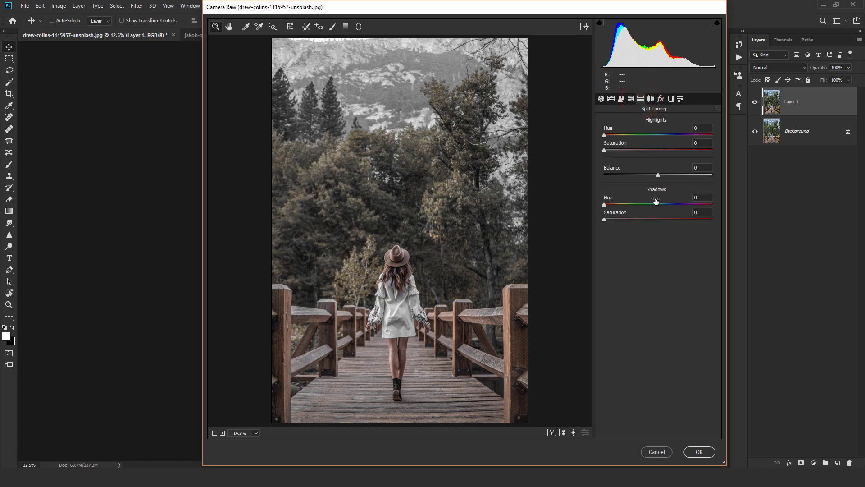
pyautogui.click(703, 197)
pyautogui.write('214')
pyautogui.click(701, 212)
pyautogui.write('5')
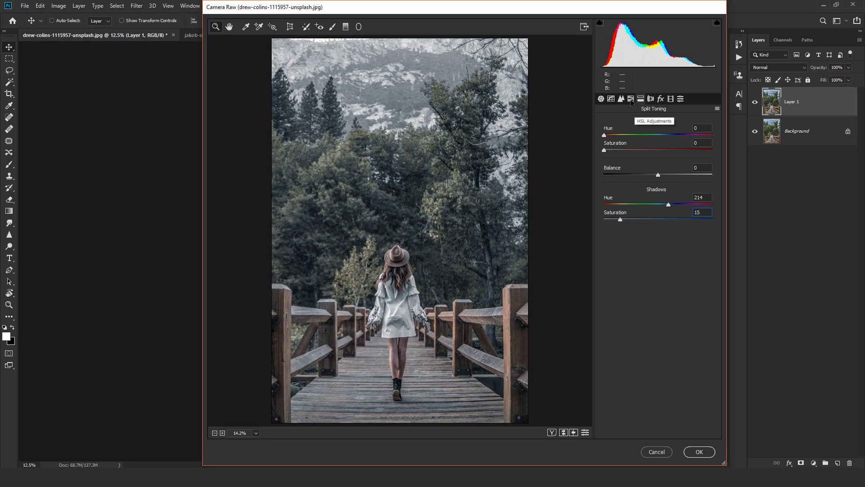
pyautogui.click(660, 98)
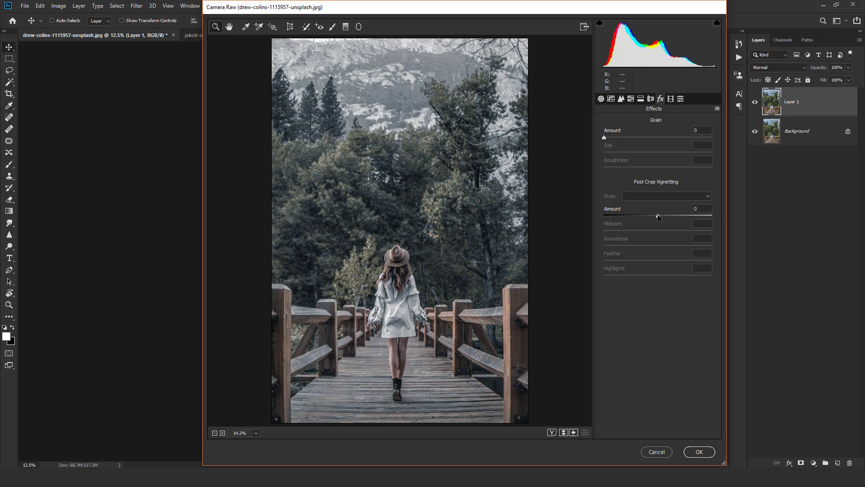
# - Add a Highlight Priority vignette: Amount -31, Midpoint 44, Roundness -40, Feather 69
pyautogui.moveTo(657, 215); pyautogui.dragTo(641, 218)
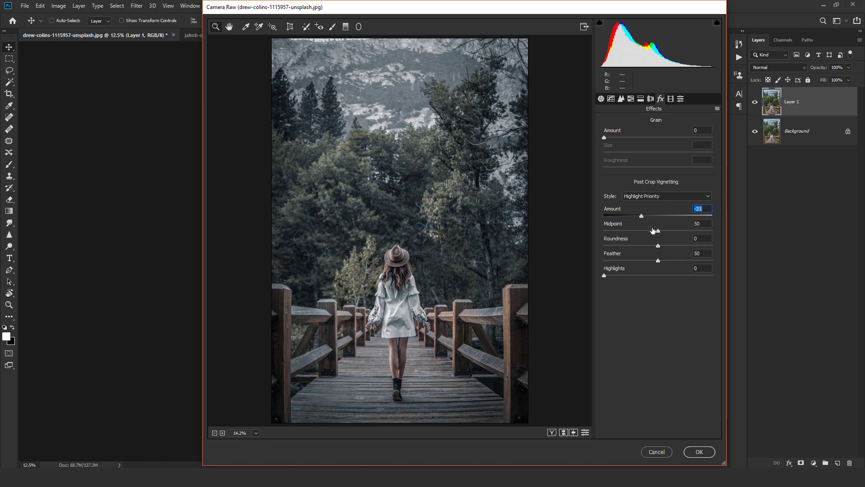
pyautogui.moveTo(657, 232); pyautogui.dragTo(650, 232)
pyautogui.moveTo(650, 231)
pyautogui.mouseDown()
pyautogui.moveTo(634, 245)
pyautogui.moveTo(661, 260)
pyautogui.mouseUp()
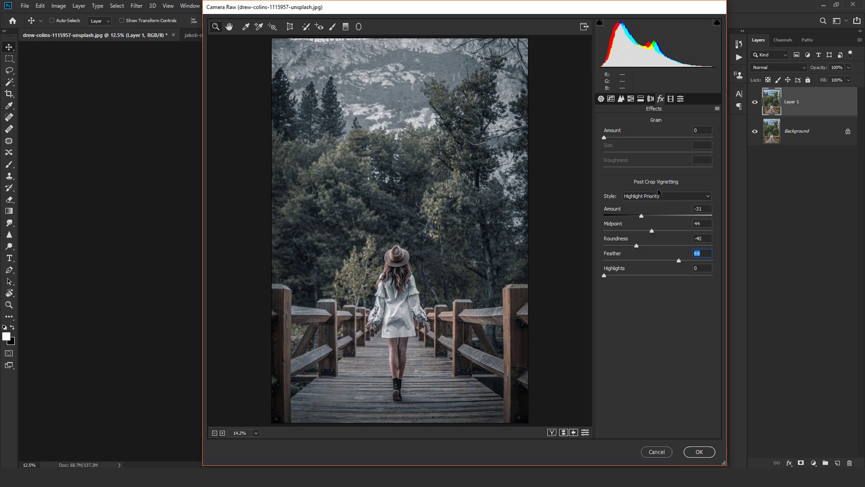
pyautogui.click(621, 98)
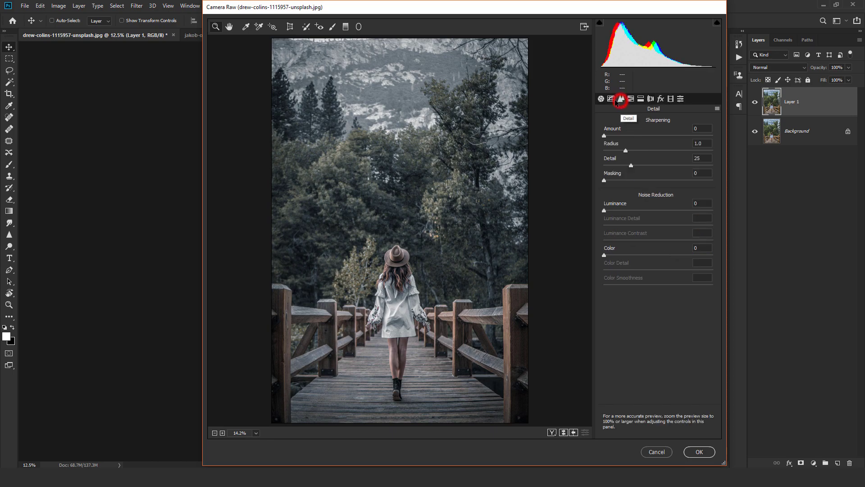
# - Set sharpening Amount 25, Detail 12, and luminance noise reduction 17
pyautogui.click(621, 136)
pyautogui.click(701, 158)
pyautogui.click(622, 211)
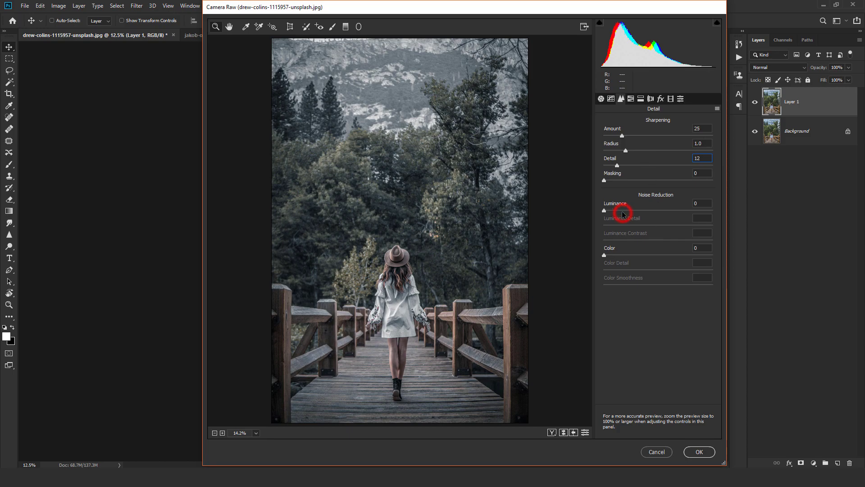
pyautogui.click(611, 98)
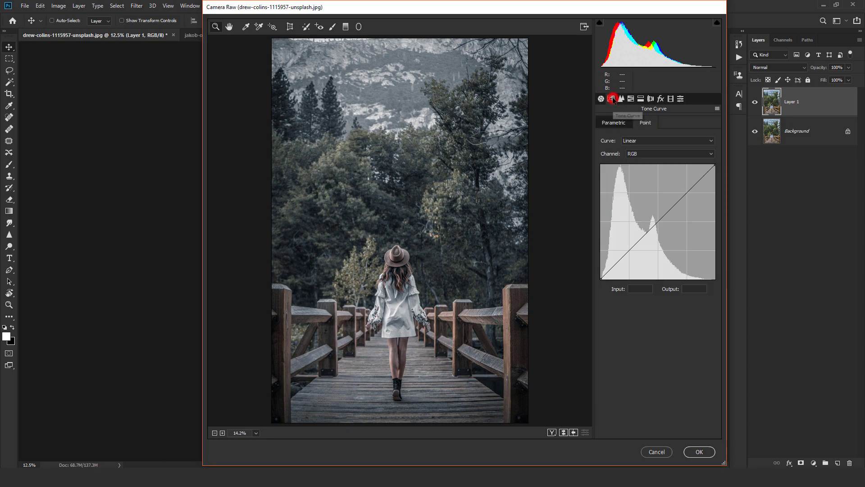
# - Shape a faded point curve: two added points, black endpoint lifted, white endpoint lowered
pyautogui.click(686, 193)
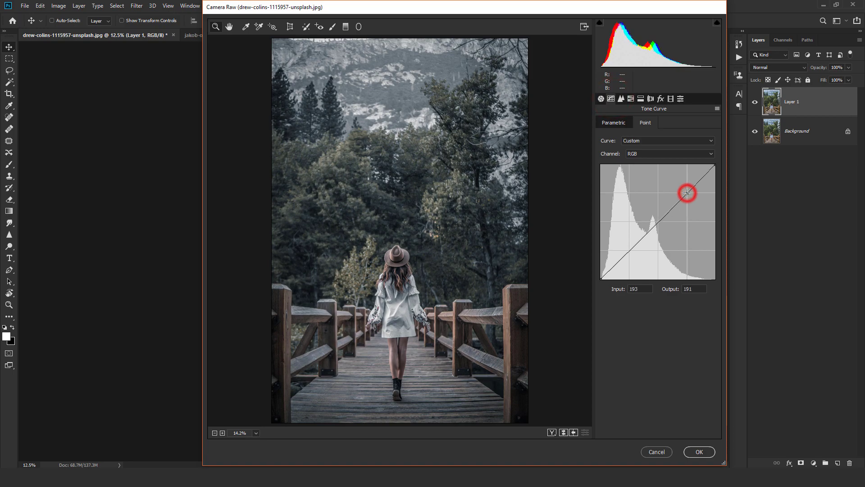
pyautogui.click(629, 251)
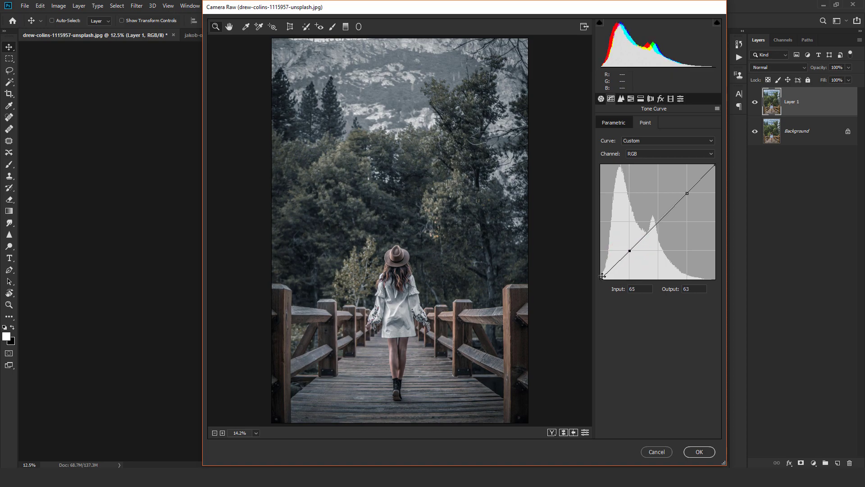
pyautogui.moveTo(601, 278); pyautogui.dragTo(599, 260)
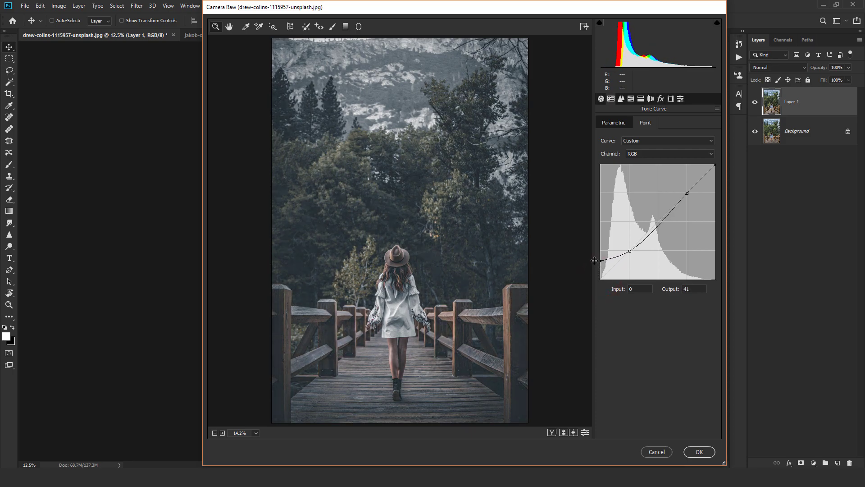
pyautogui.moveTo(687, 193); pyautogui.dragTo(686, 191)
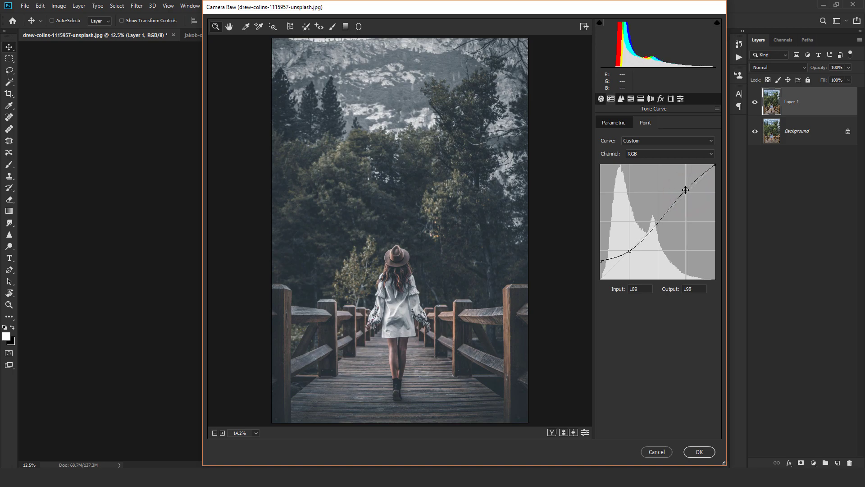
pyautogui.moveTo(685, 189); pyautogui.dragTo(684, 189)
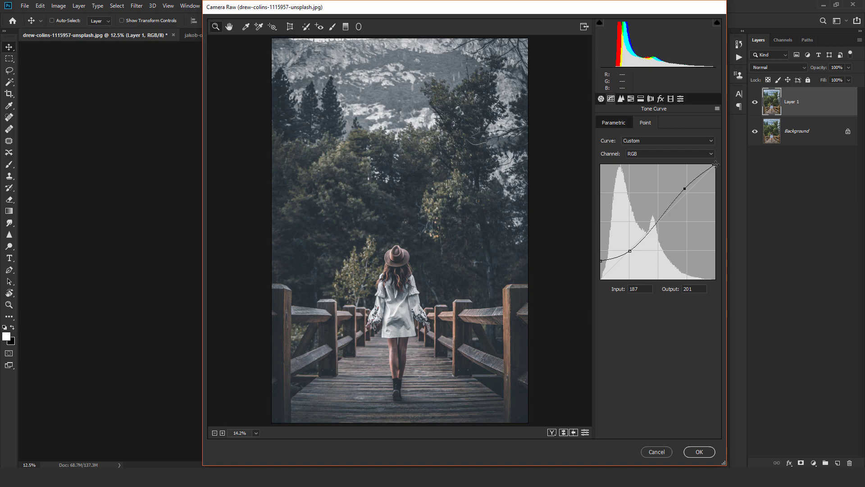
pyautogui.moveTo(716, 165); pyautogui.dragTo(686, 186)
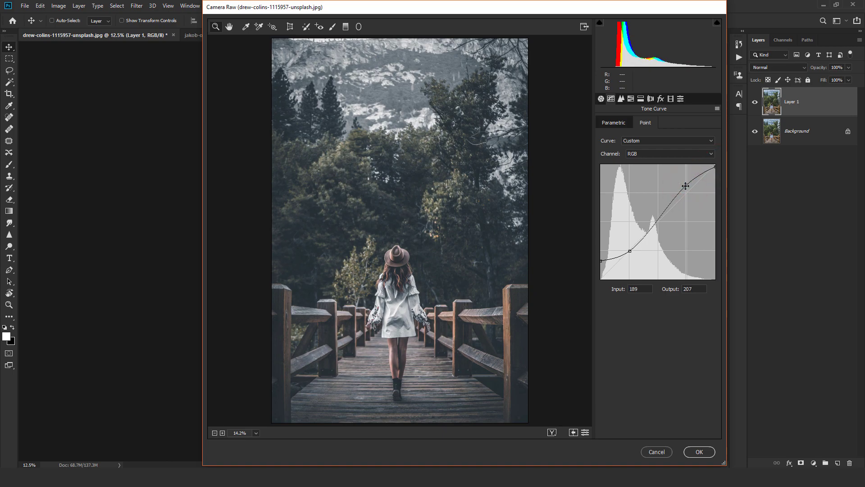
pyautogui.click(631, 251)
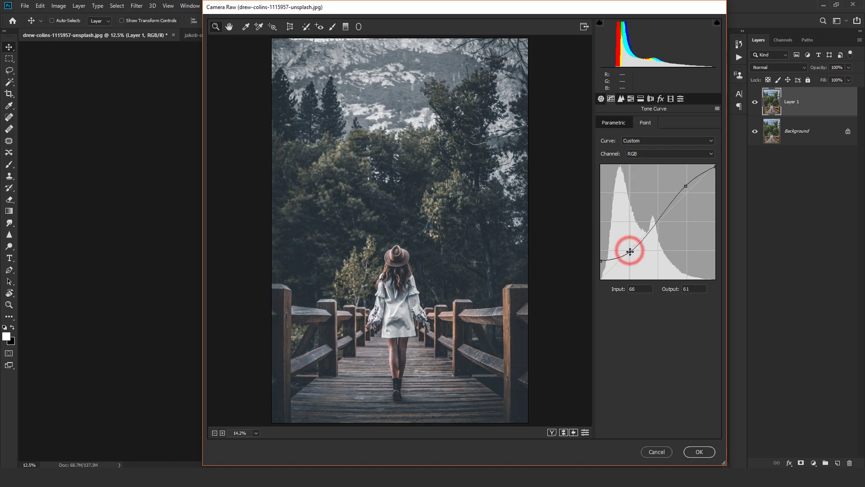
pyautogui.click(621, 99)
pyautogui.click(601, 99)
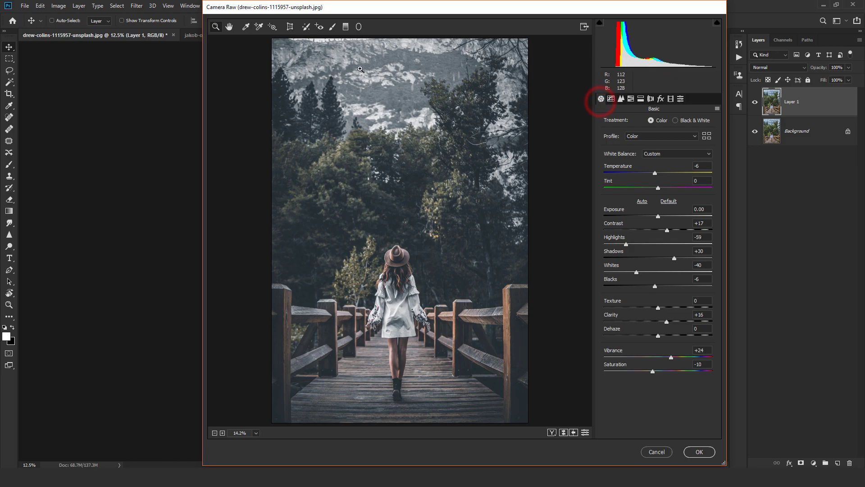
# - Draw a level graduated filter from the bottom with Exposure −1.01 and Contrast +34
pyautogui.click(346, 27)
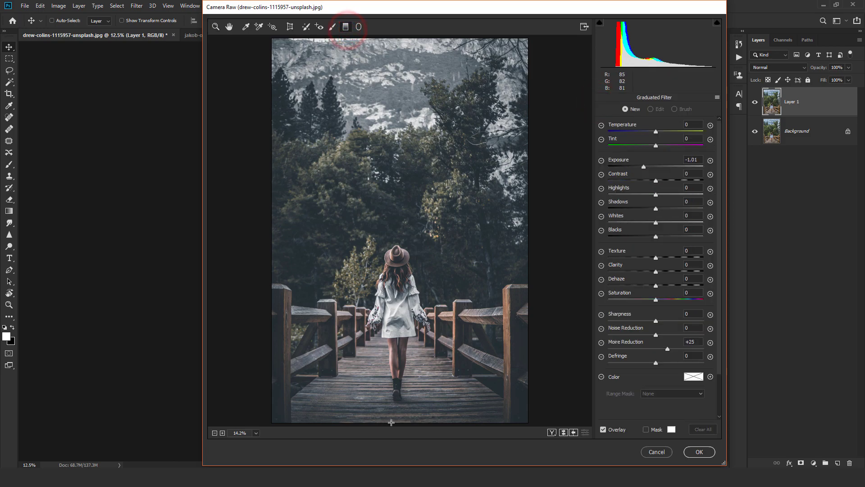
pyautogui.moveTo(392, 424); pyautogui.dragTo(389, 336)
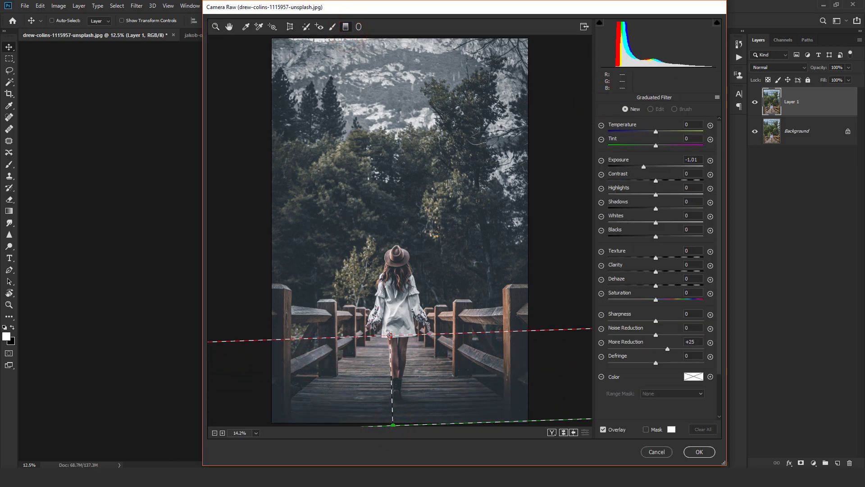
pyautogui.moveTo(389, 335); pyautogui.dragTo(393, 334)
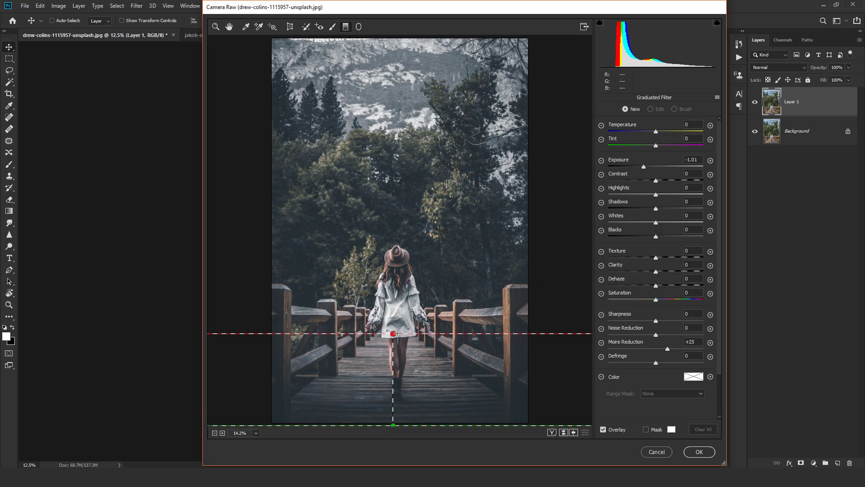
pyautogui.click(691, 160)
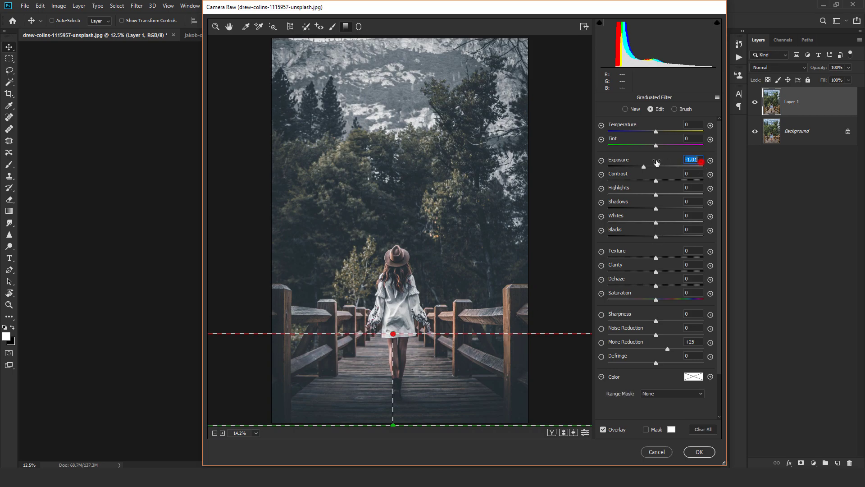
pyautogui.click(691, 173)
pyautogui.moveTo(656, 181)
pyautogui.mouseDown()
pyautogui.moveTo(672, 183)
pyautogui.moveTo(644, 195)
pyautogui.moveTo(654, 237)
pyautogui.mouseUp()
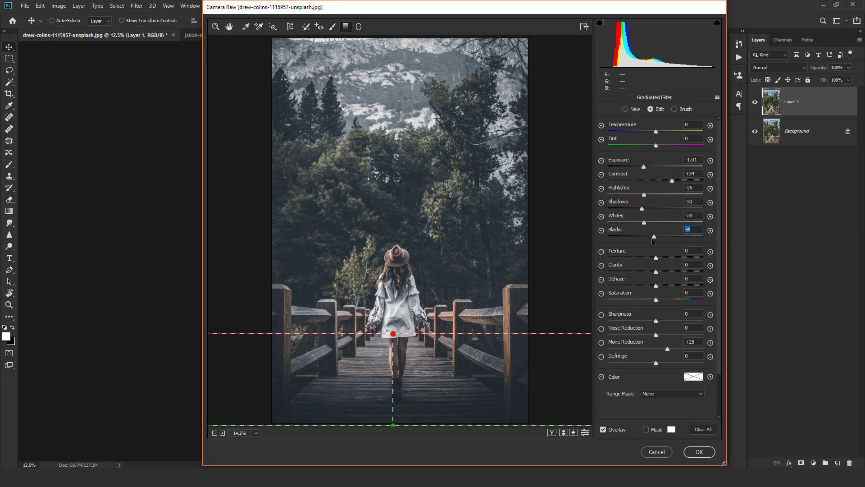
pyautogui.moveTo(393, 334)
pyautogui.mouseDown()
pyautogui.moveTo(394, 308)
pyautogui.moveTo(392, 361)
pyautogui.moveTo(392, 353)
pyautogui.mouseUp()
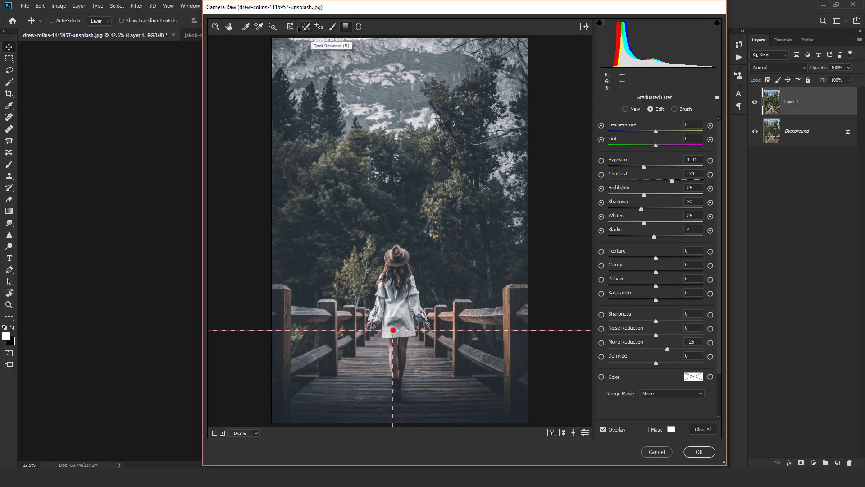
# - Select the Adjustment Brush and reset its local correction settings to zero
pyautogui.click(332, 27)
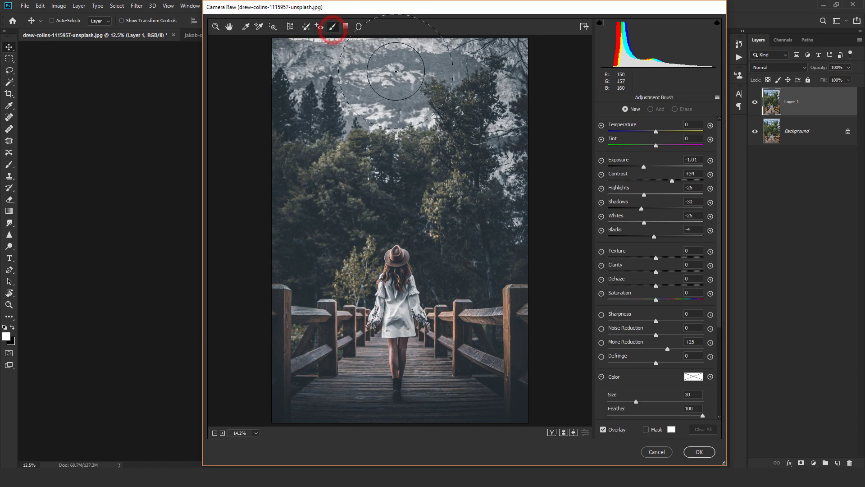
pyautogui.click(693, 159)
pyautogui.click(717, 98)
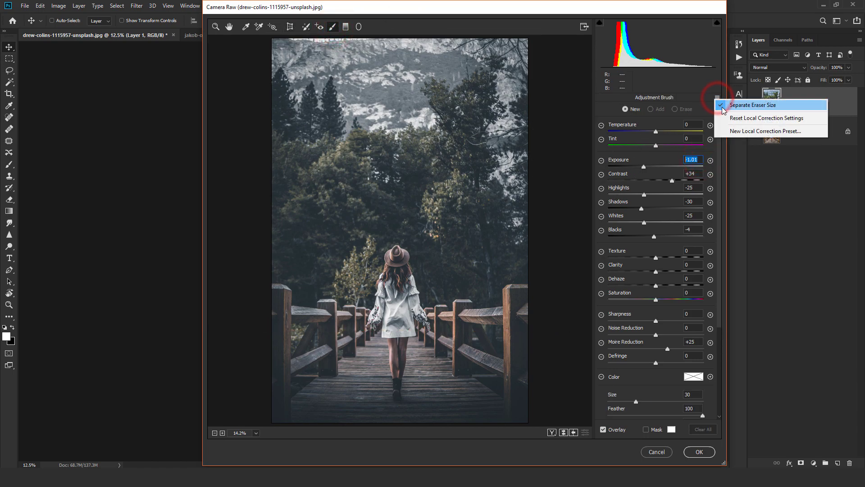
pyautogui.click(726, 118)
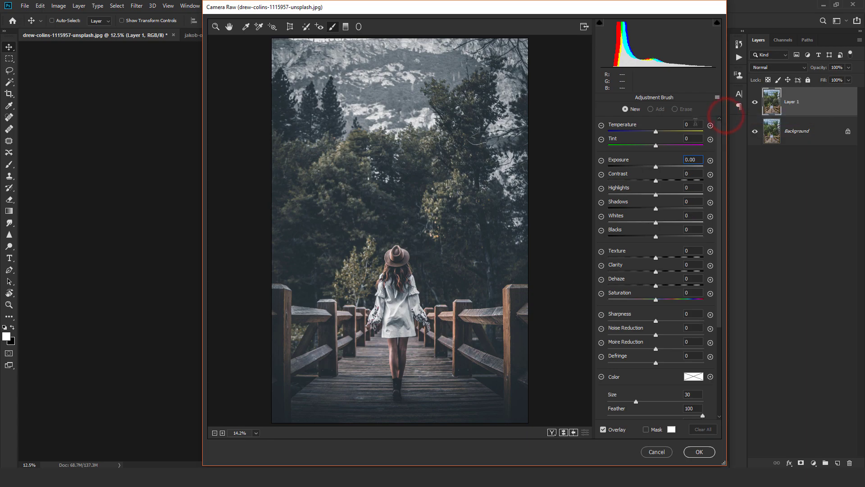
# - Paint the mountains and treetops into the brush mask at Exposure +0.50
pyautogui.click(365, 76)
pyautogui.moveTo(365, 75); pyautogui.dragTo(425, 81)
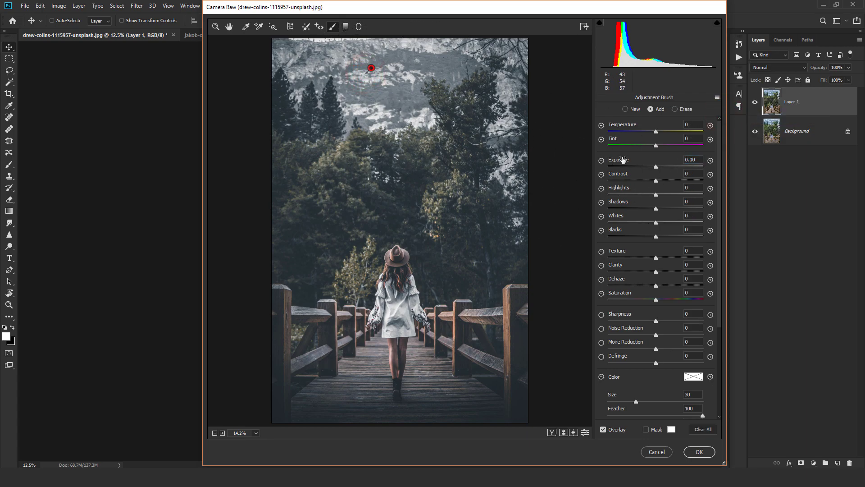
pyautogui.moveTo(667, 168); pyautogui.dragTo(670, 168)
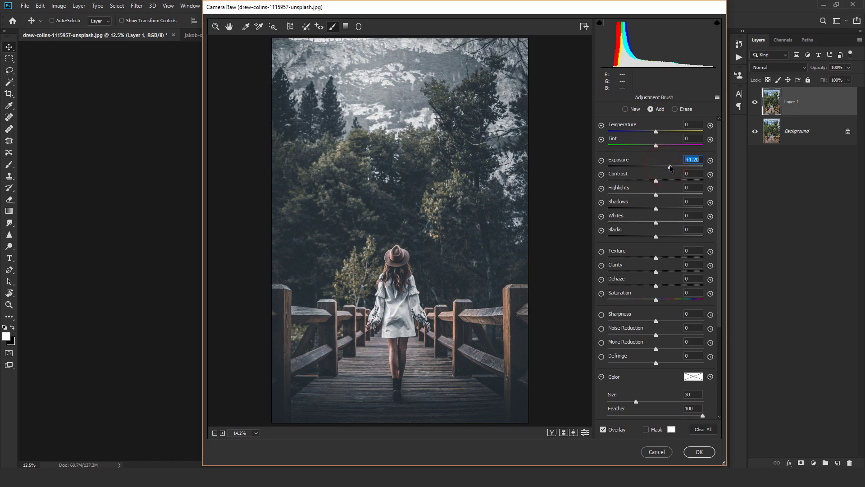
pyautogui.moveTo(440, 77); pyautogui.dragTo(393, 141)
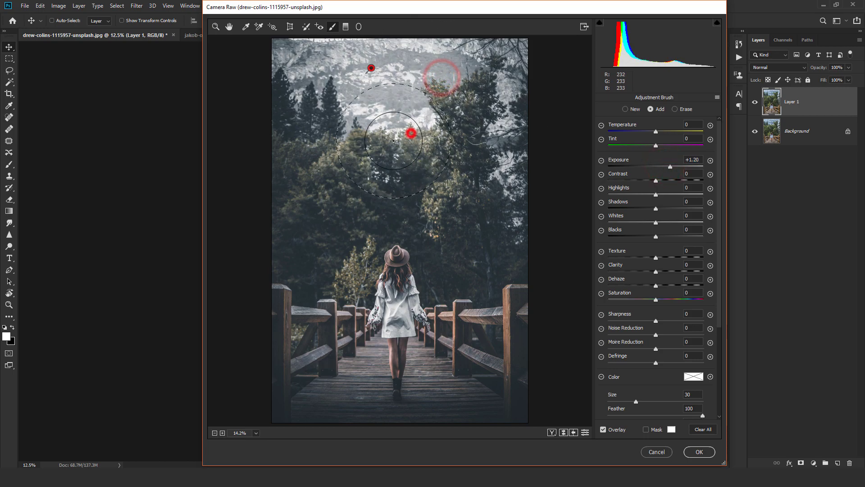
pyautogui.moveTo(332, 113); pyautogui.dragTo(308, 61)
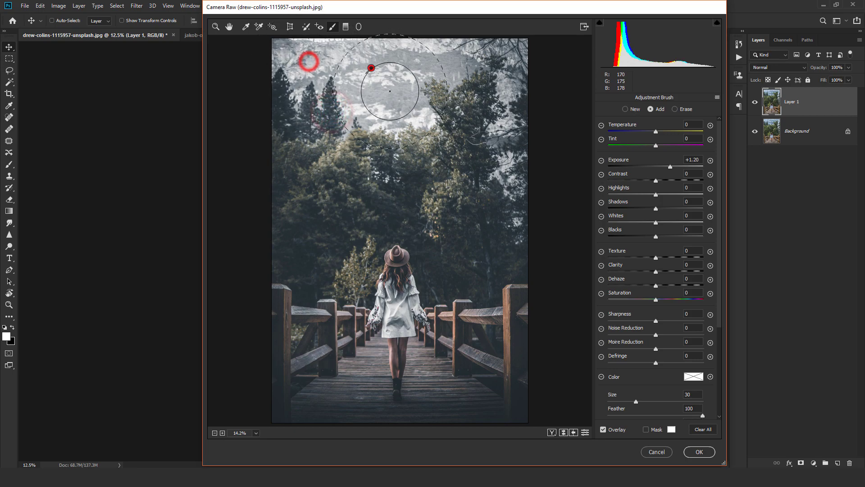
pyautogui.moveTo(473, 72); pyautogui.dragTo(468, 79)
pyautogui.moveTo(440, 138)
pyautogui.mouseDown()
pyautogui.moveTo(423, 155)
pyautogui.moveTo(339, 136)
pyautogui.mouseUp()
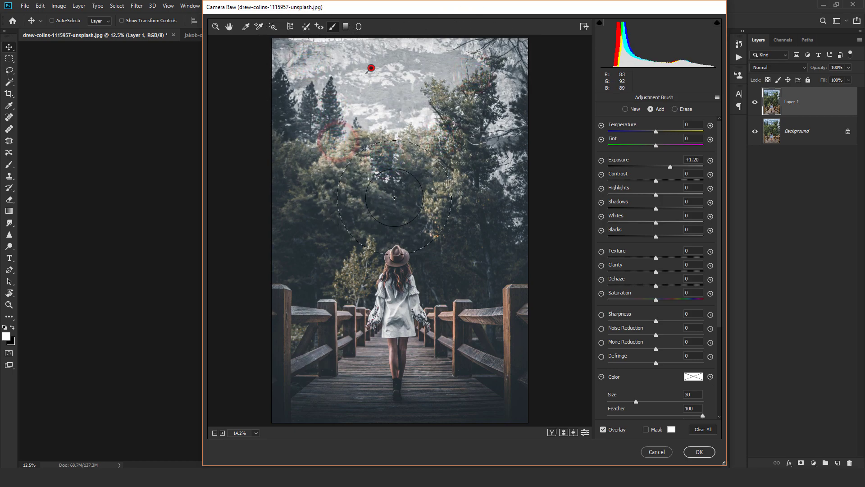
pyautogui.moveTo(394, 197); pyautogui.dragTo(479, 139)
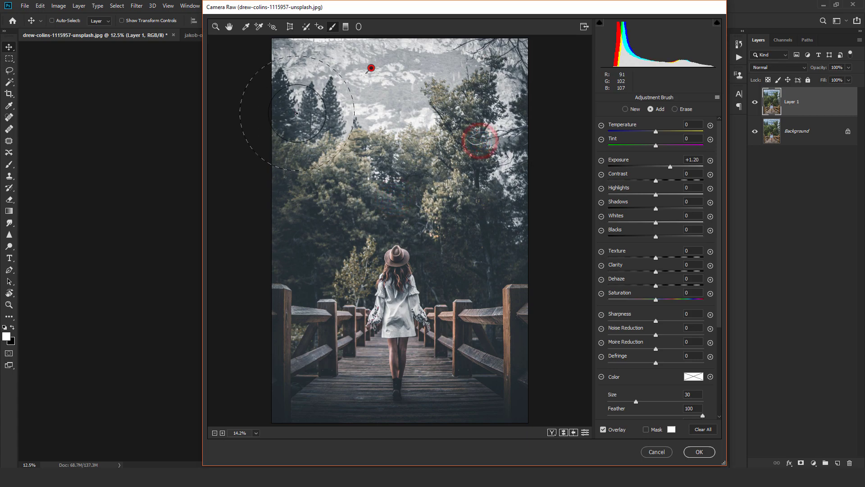
pyautogui.moveTo(298, 114); pyautogui.dragTo(284, 81)
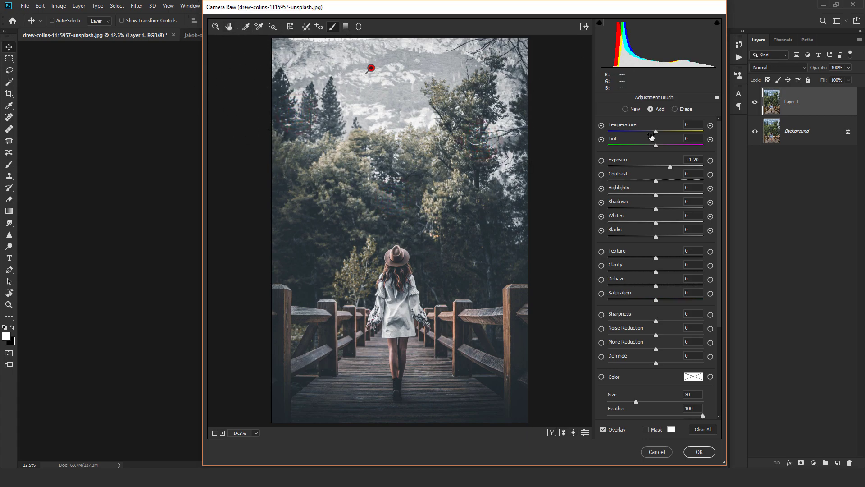
pyautogui.moveTo(670, 167); pyautogui.dragTo(661, 168)
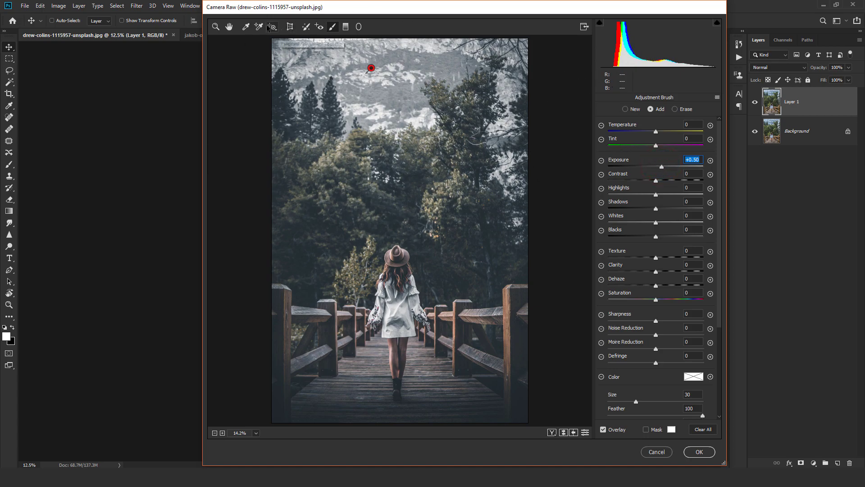
# - Drop the tone curve's shadow point slightly and deepen the post-crop vignette amount to -42
pyautogui.click(229, 26)
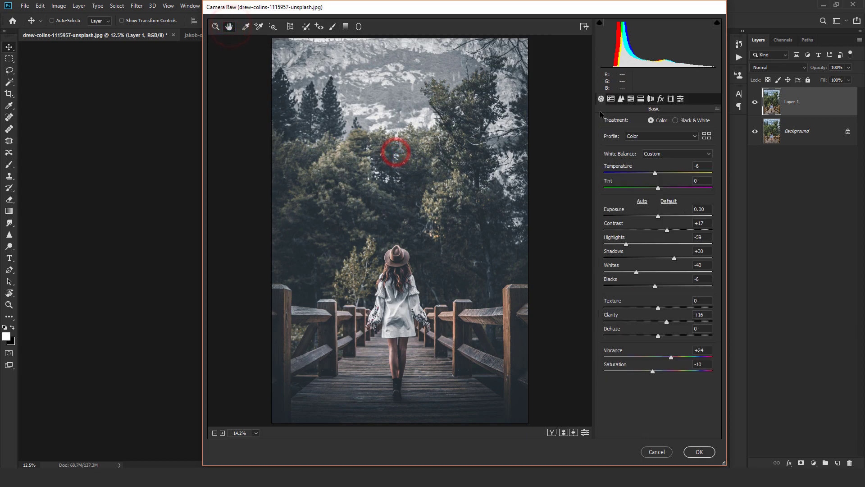
pyautogui.click(612, 99)
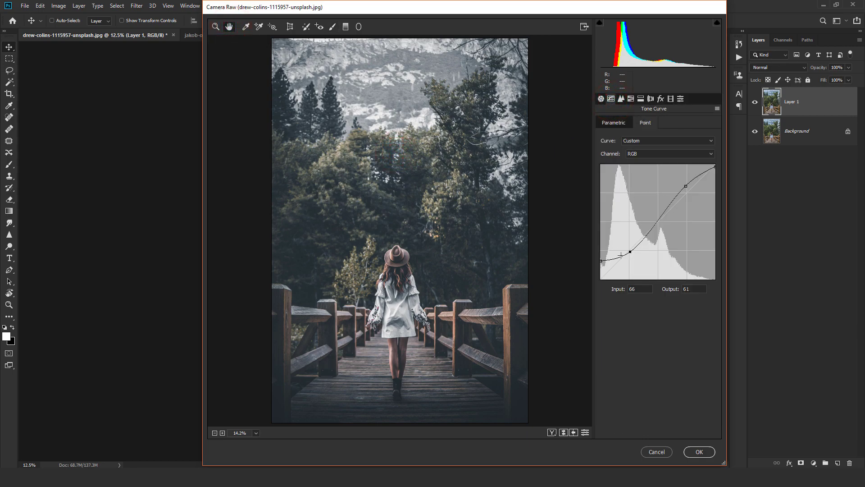
pyautogui.moveTo(630, 251); pyautogui.dragTo(630, 253)
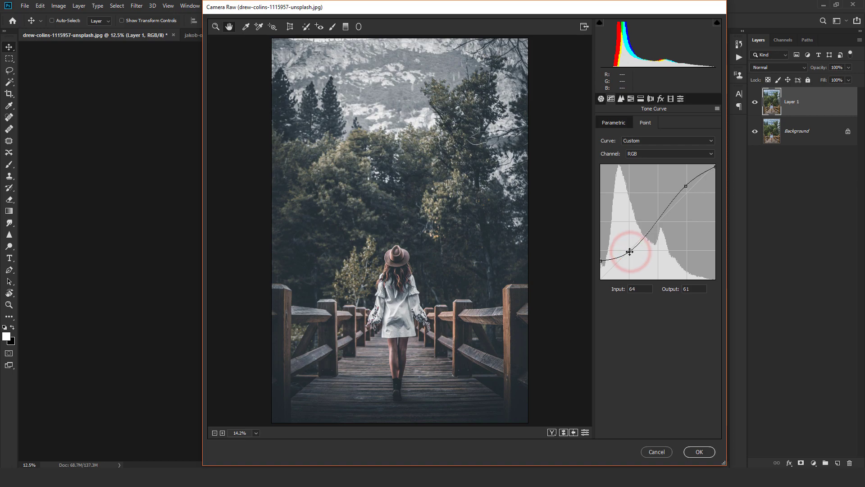
pyautogui.click(661, 99)
pyautogui.click(637, 215)
pyautogui.moveTo(637, 216); pyautogui.dragTo(634, 217)
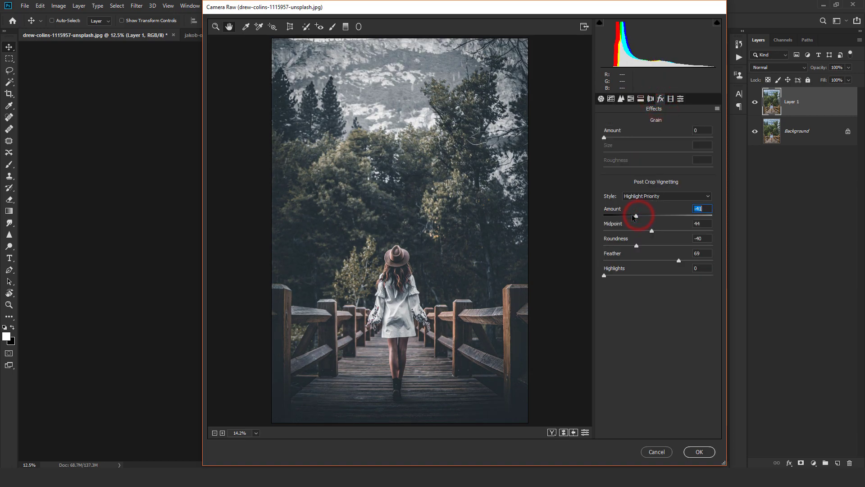
pyautogui.click(601, 99)
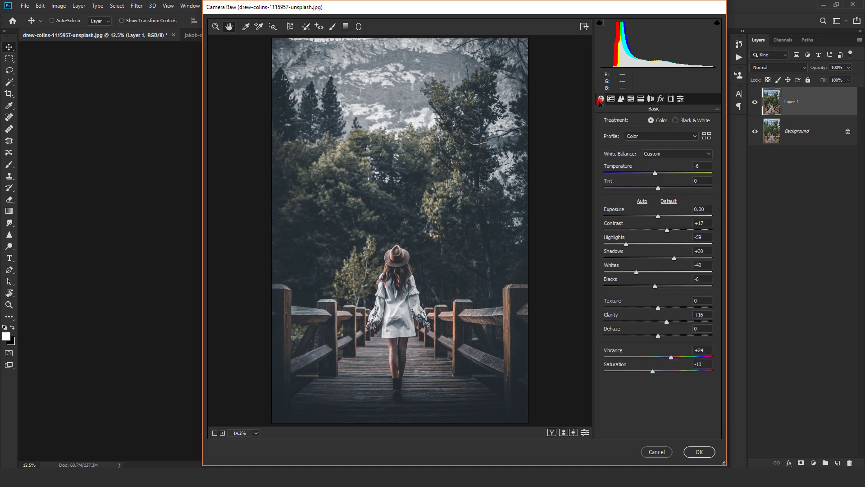
# - Show before and after side by side and begin saving the current Camera Raw settings
pyautogui.click(552, 433)
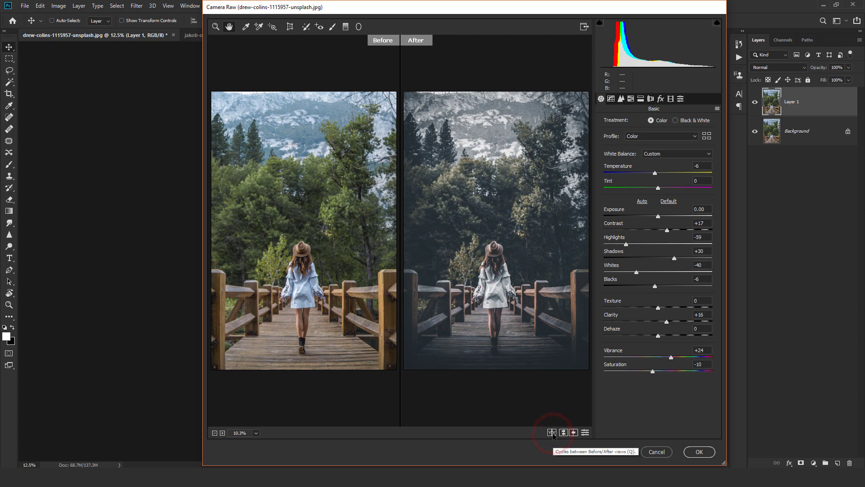
pyautogui.click(716, 109)
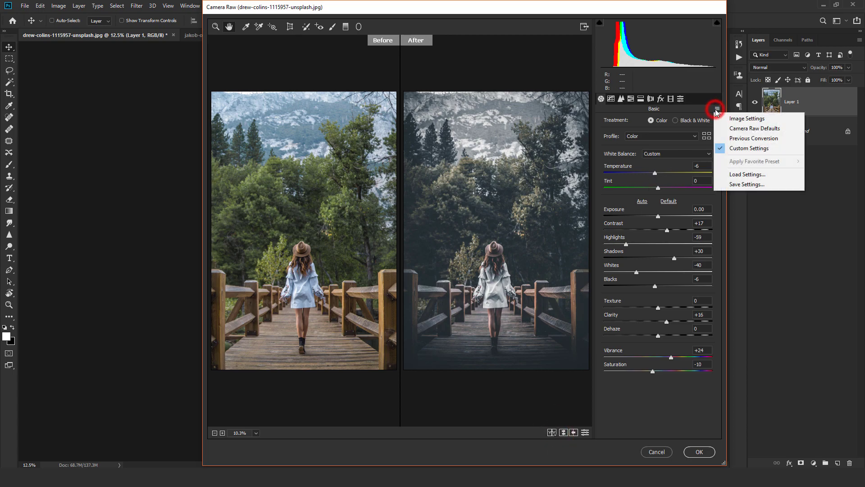
pyautogui.click(726, 182)
pyautogui.click(501, 65)
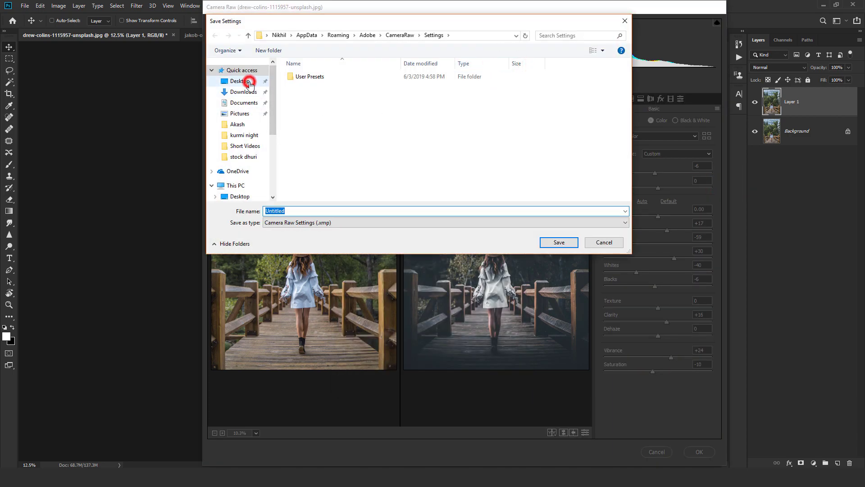
# - Save the XMP settings file on the Desktop as a renamed NSCREATION file
pyautogui.click(249, 82)
pyautogui.click(318, 77)
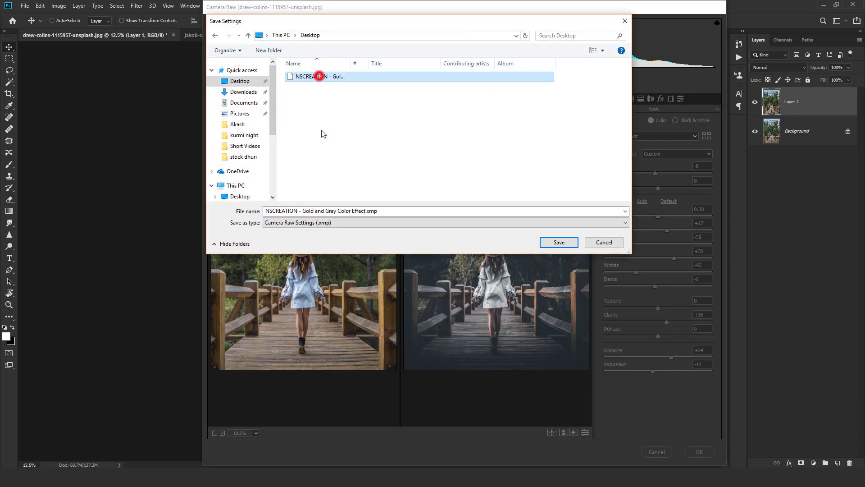
pyautogui.click(304, 211)
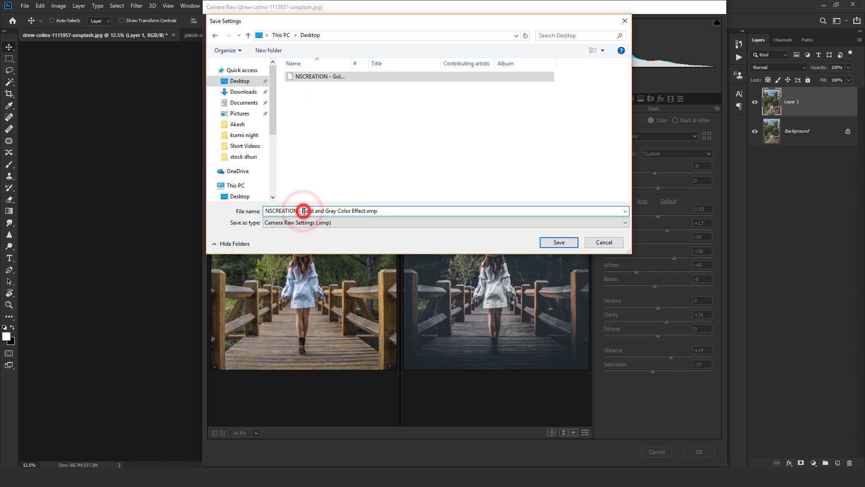
pyautogui.moveTo(303, 211); pyautogui.dragTo(392, 210)
pyautogui.write('habibilhaq')
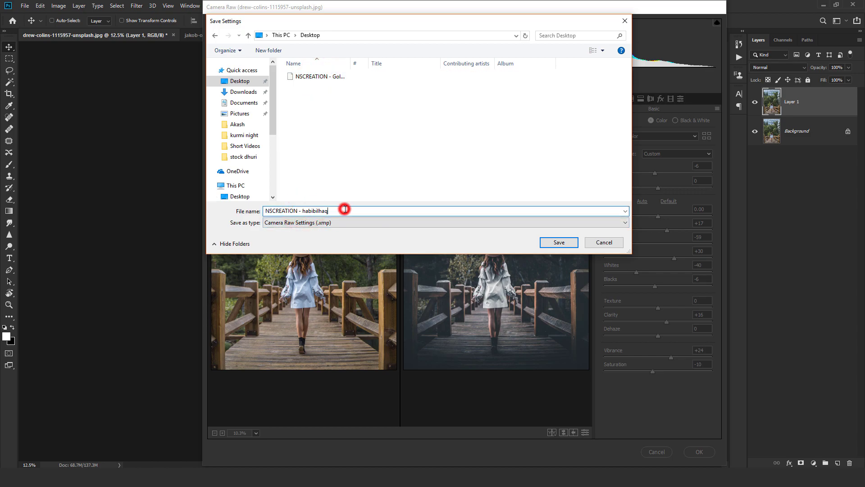
pyautogui.moveTo(302, 211); pyautogui.dragTo(306, 211)
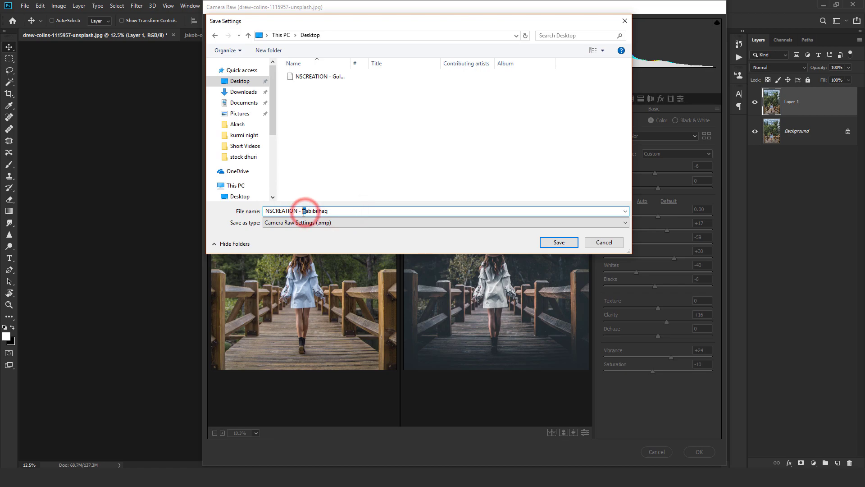
pyautogui.click(338, 210)
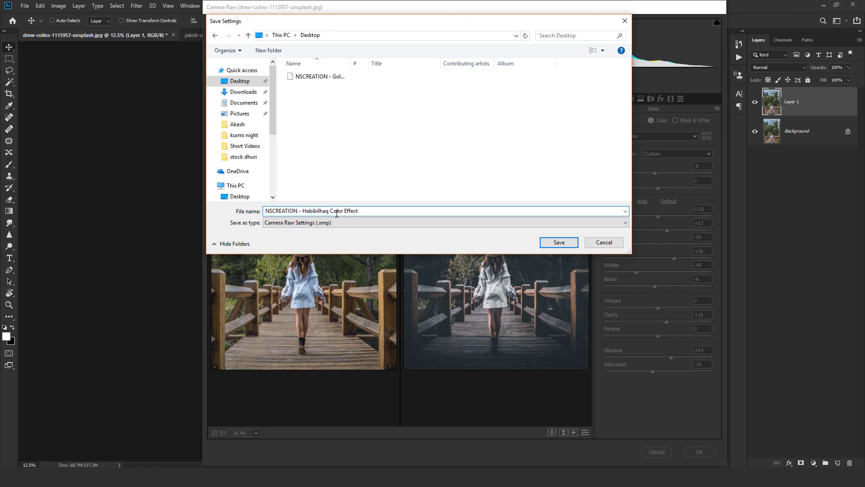
pyautogui.press('Return')
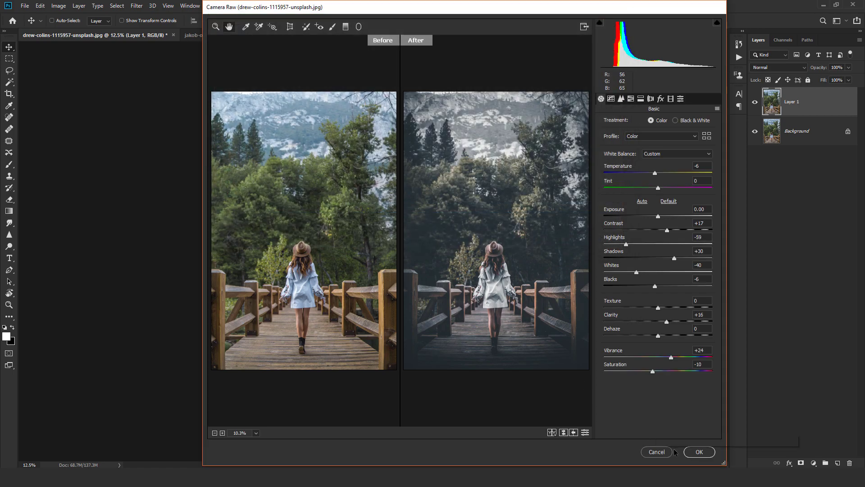
# - Apply the grade to the boardwalk photo, then duplicate the flower-girl portrait's Background as Layer 1
pyautogui.click(699, 451)
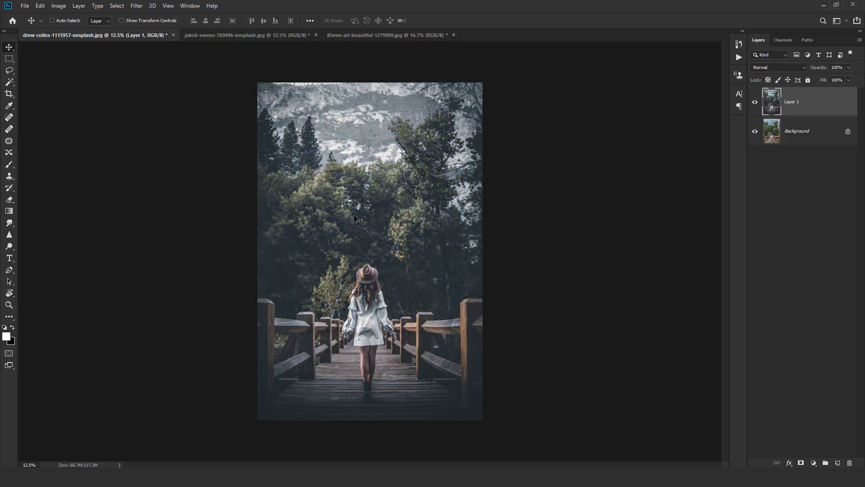
pyautogui.click(755, 102)
pyautogui.click(391, 37)
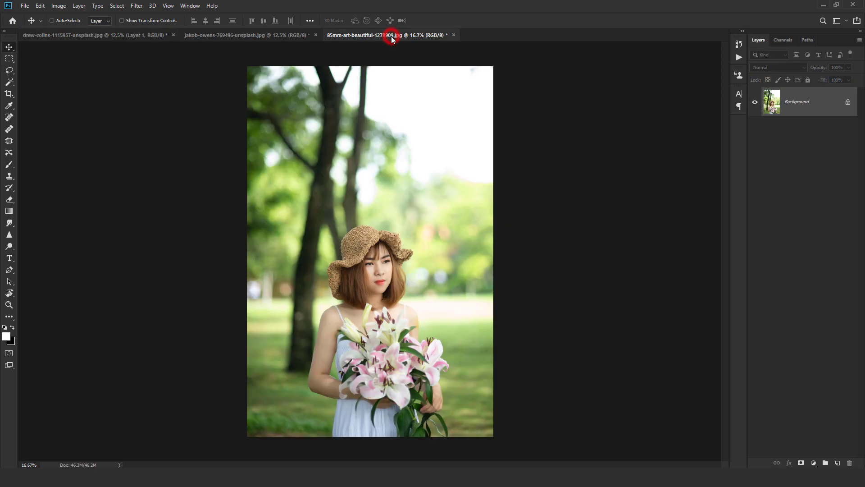
pyautogui.click(424, 139)
pyautogui.hotkey('ctrl', 'j')
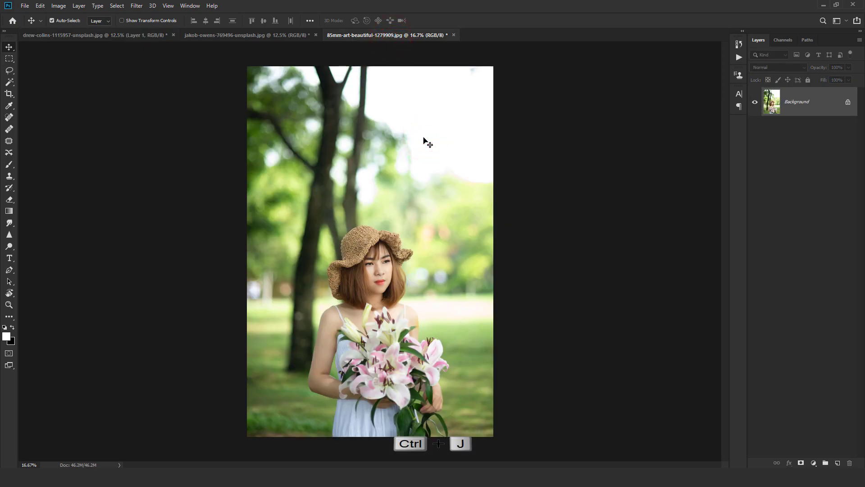
# - Open the Camera Raw Filter on the portrait layer and load the saved NSCREATION .xmp preset
pyautogui.click(136, 5)
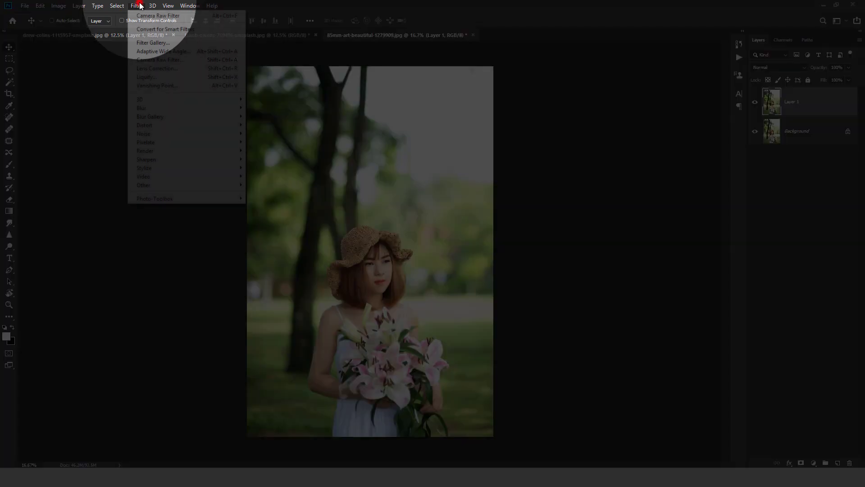
pyautogui.click(151, 60)
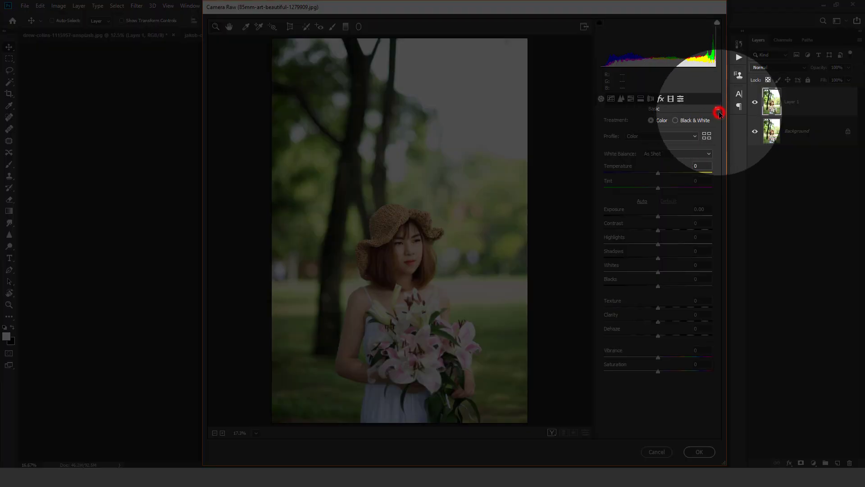
pyautogui.click(717, 109)
pyautogui.click(740, 174)
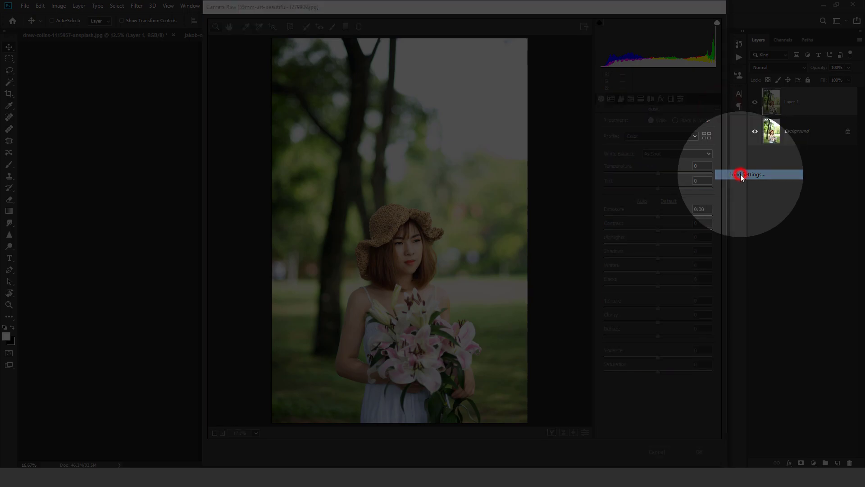
pyautogui.click(294, 85)
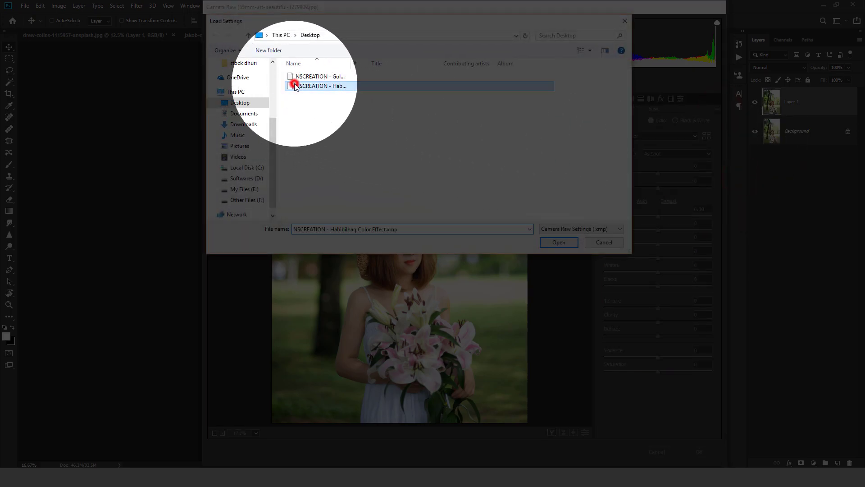
pyautogui.doubleClick(294, 86)
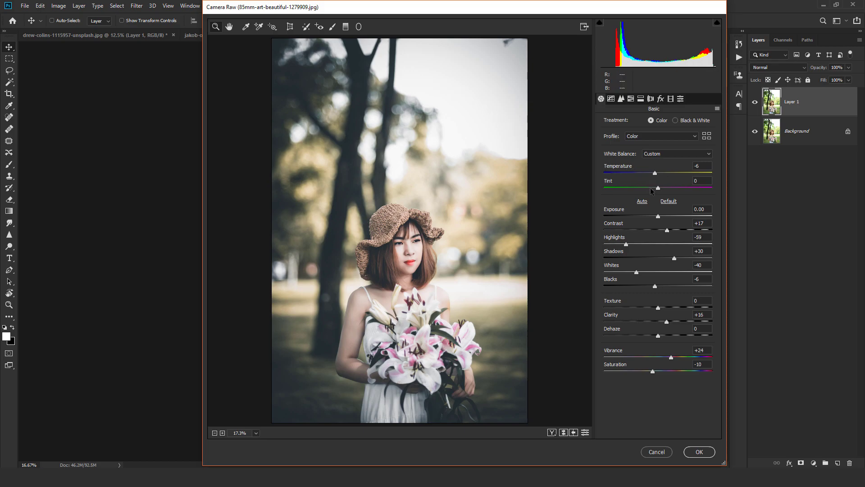
# - Set Whites to -71, Exposure to -0.15, Contrast to +2 and Shadows to +39
pyautogui.click(658, 217)
pyautogui.moveTo(637, 274); pyautogui.dragTo(616, 273)
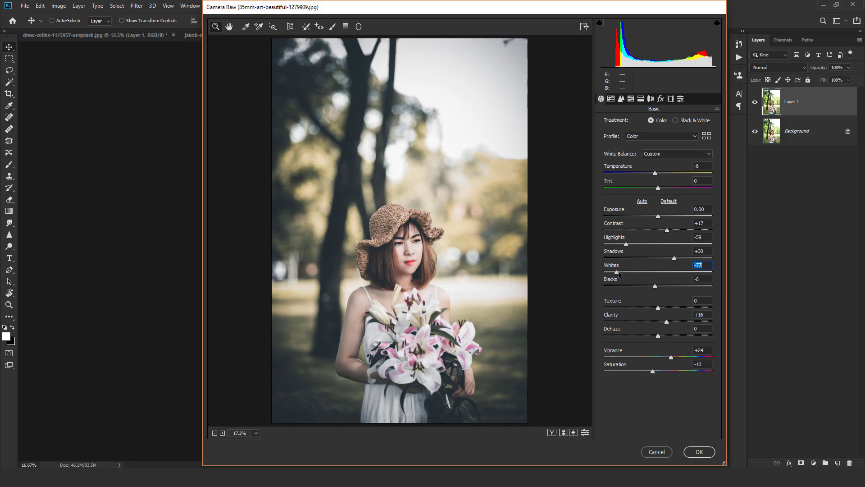
pyautogui.moveTo(658, 217); pyautogui.dragTo(656, 217)
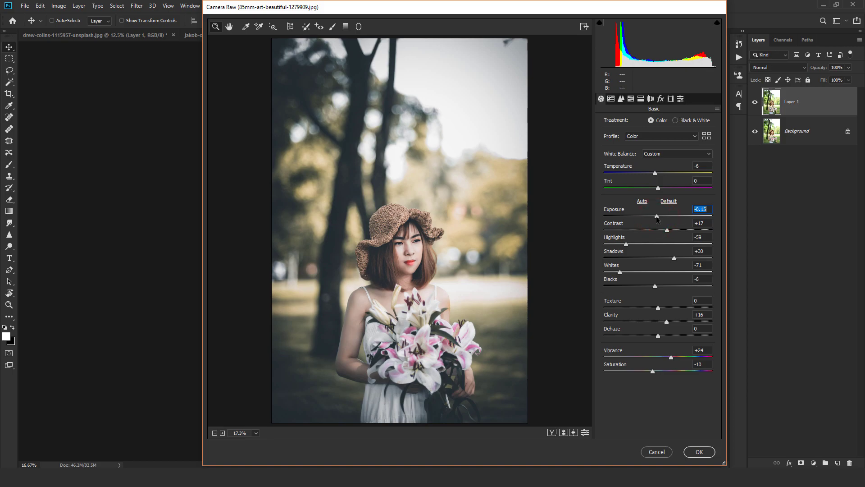
pyautogui.moveTo(667, 230); pyautogui.dragTo(660, 231)
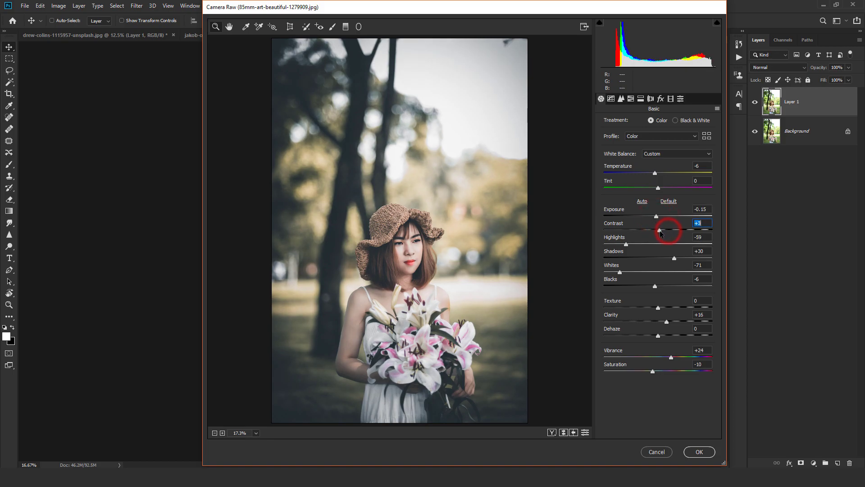
pyautogui.click(664, 258)
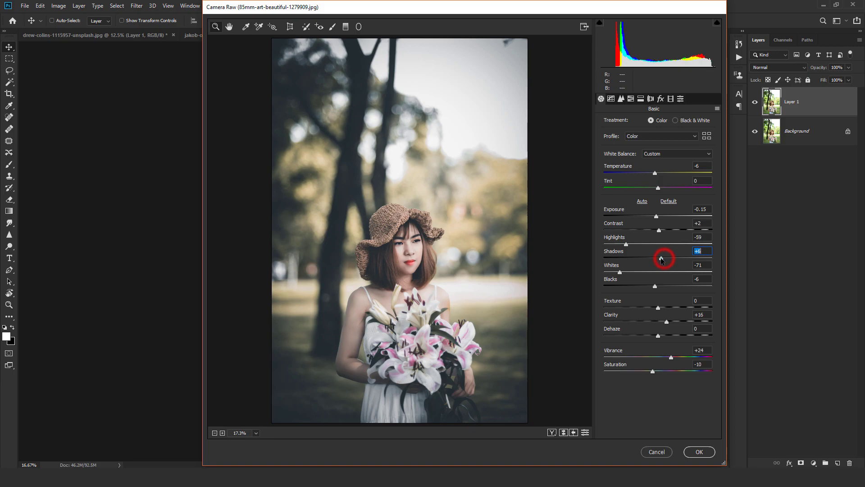
pyautogui.moveTo(664, 259); pyautogui.dragTo(676, 259)
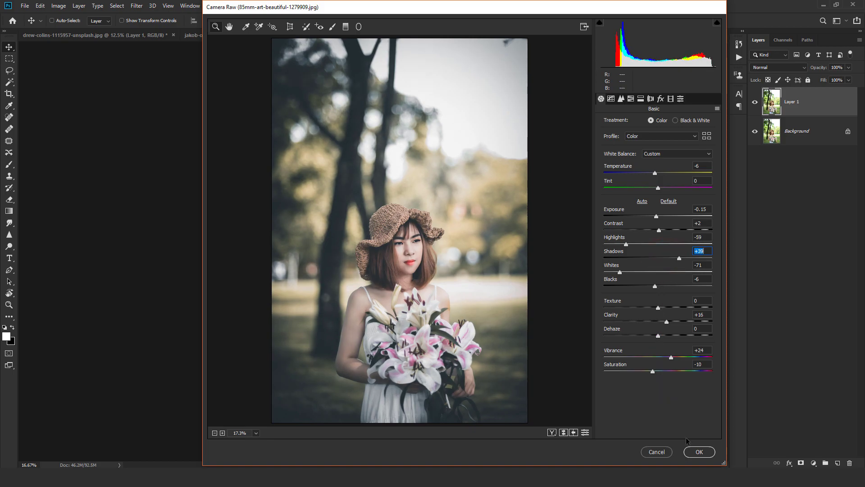
# - Apply the tuned Camera Raw grade to the portrait's Layer 1 and close the filter
pyautogui.click(698, 452)
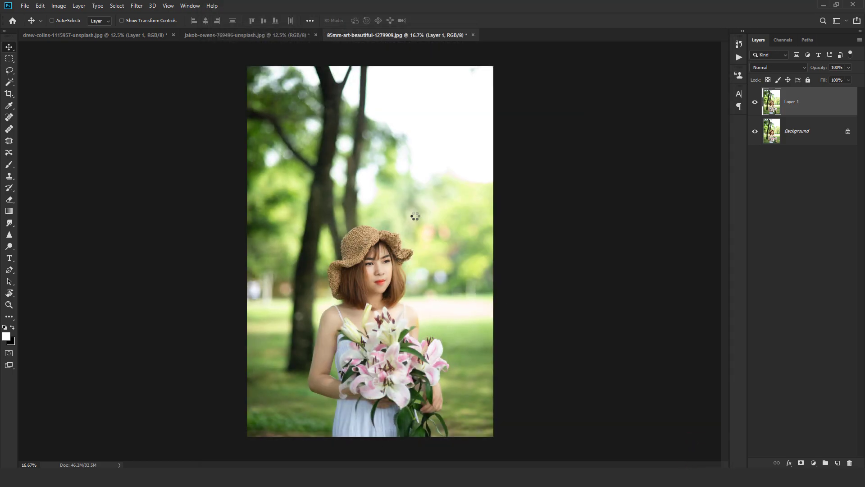